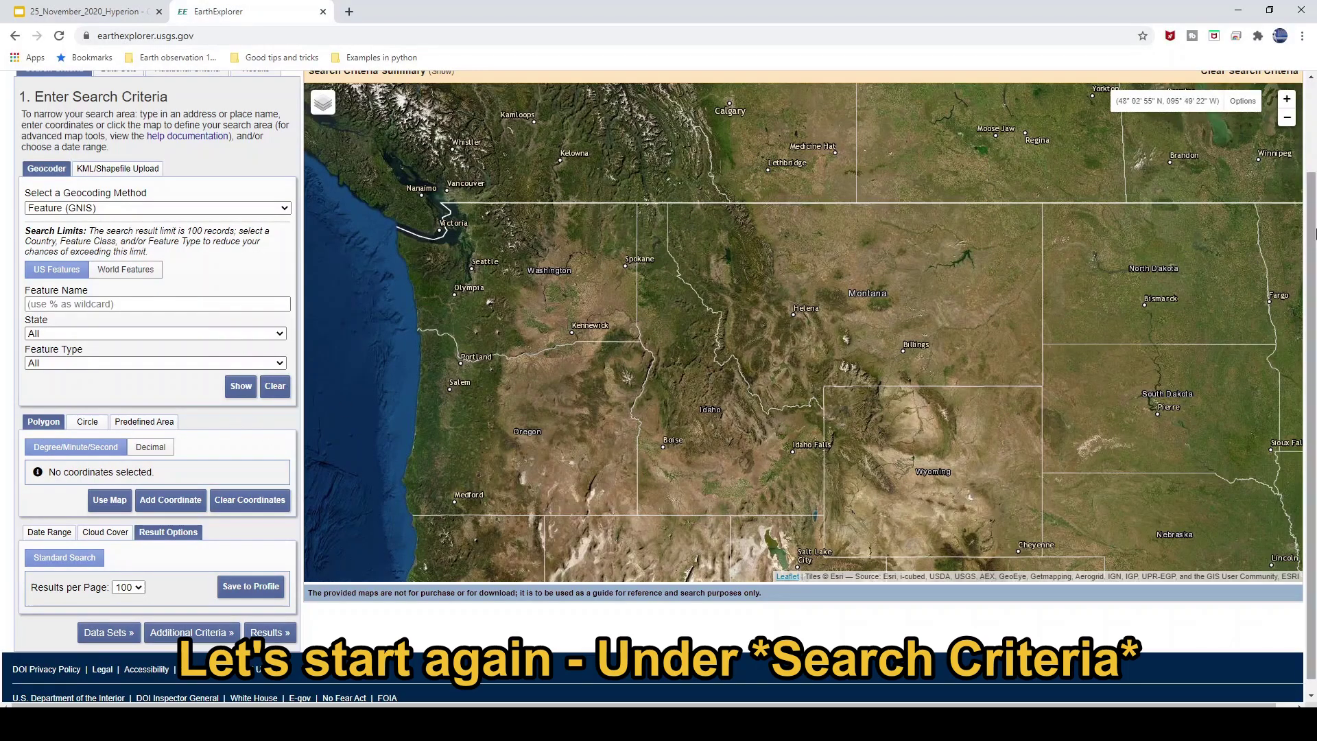
Draw a nine-point polygon around Montana on the map and pull a corner further north.
left_click_drag(1312, 232, 1315, 160)
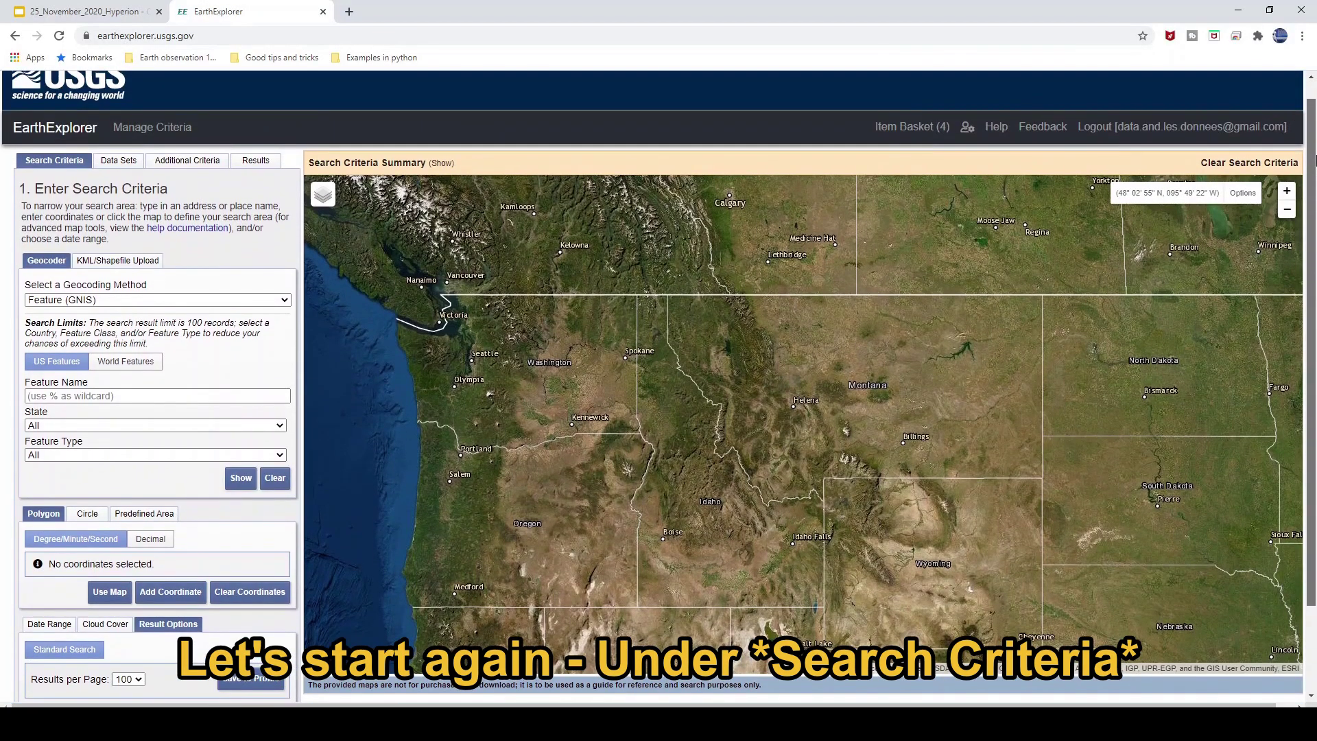
left_click_drag(1315, 160, 1315, 200)
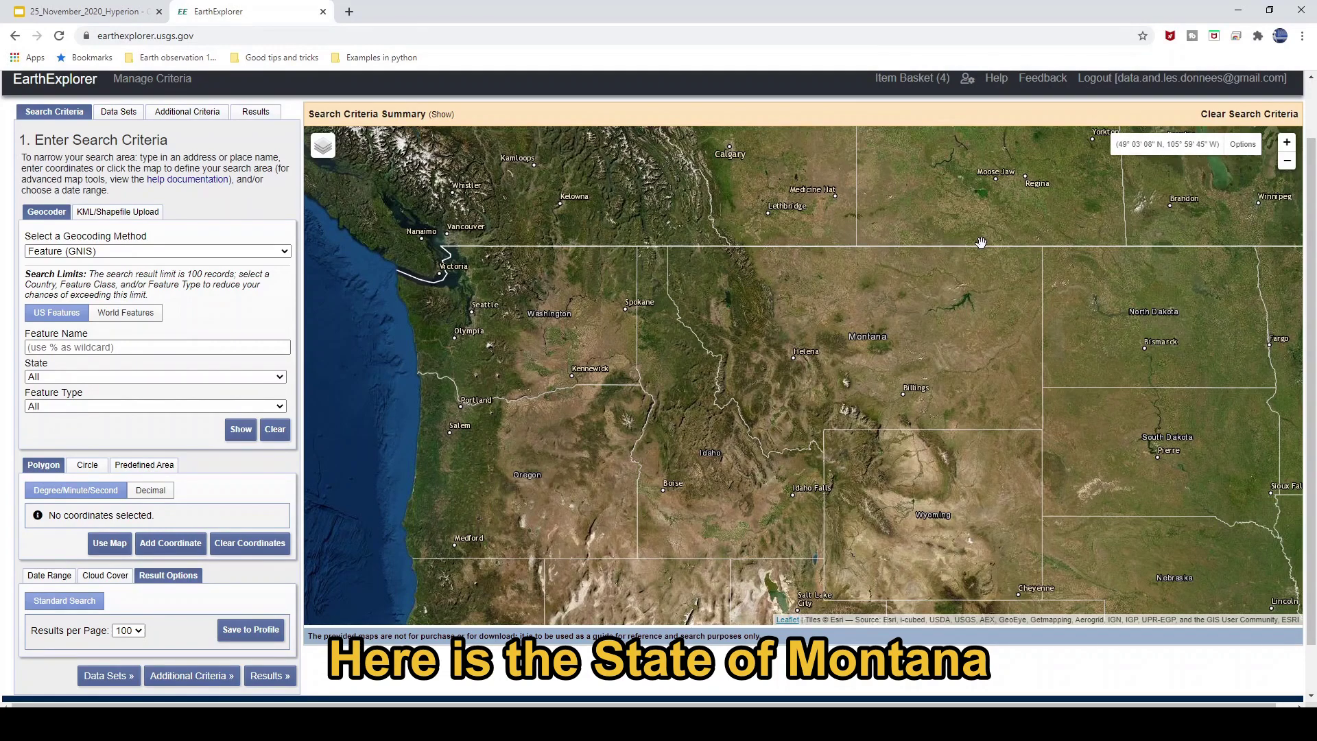
left_click(863, 213)
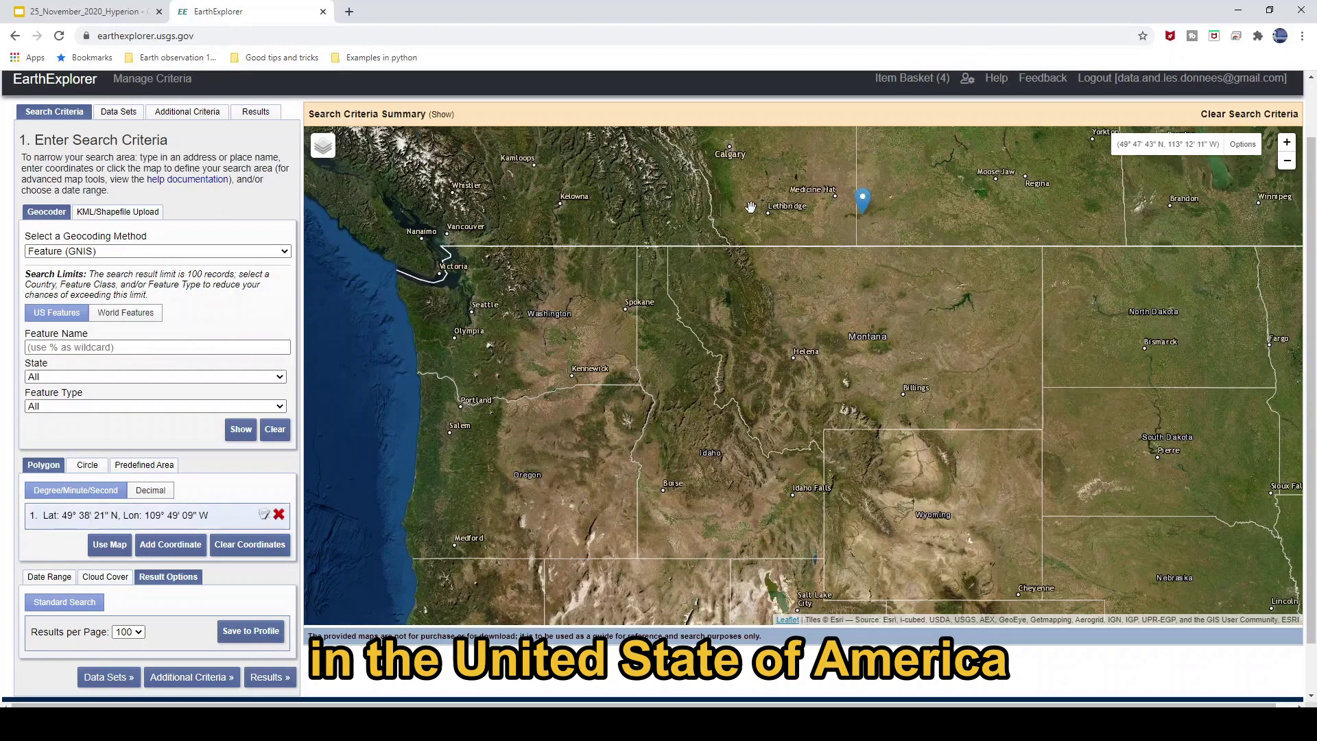
left_click(737, 211)
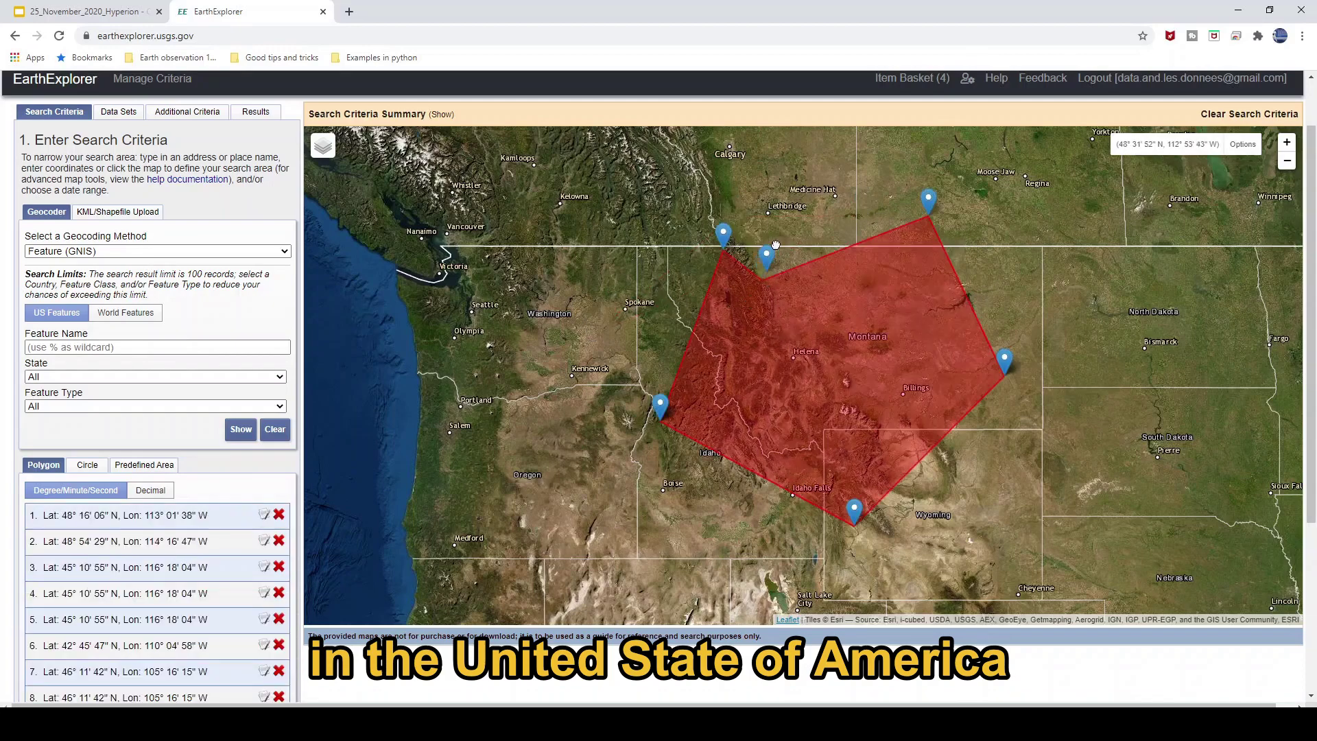
left_click_drag(775, 244, 793, 182)
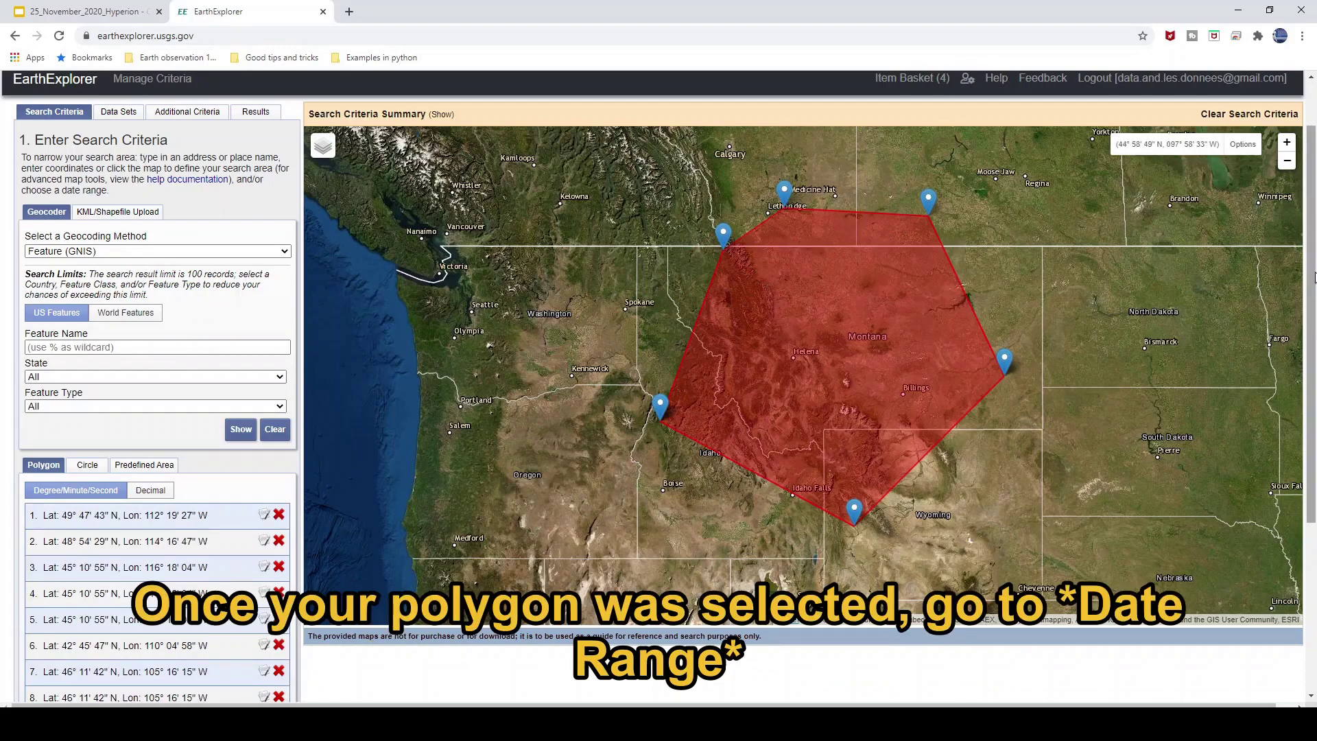
left_click_drag(1311, 277, 1310, 405)
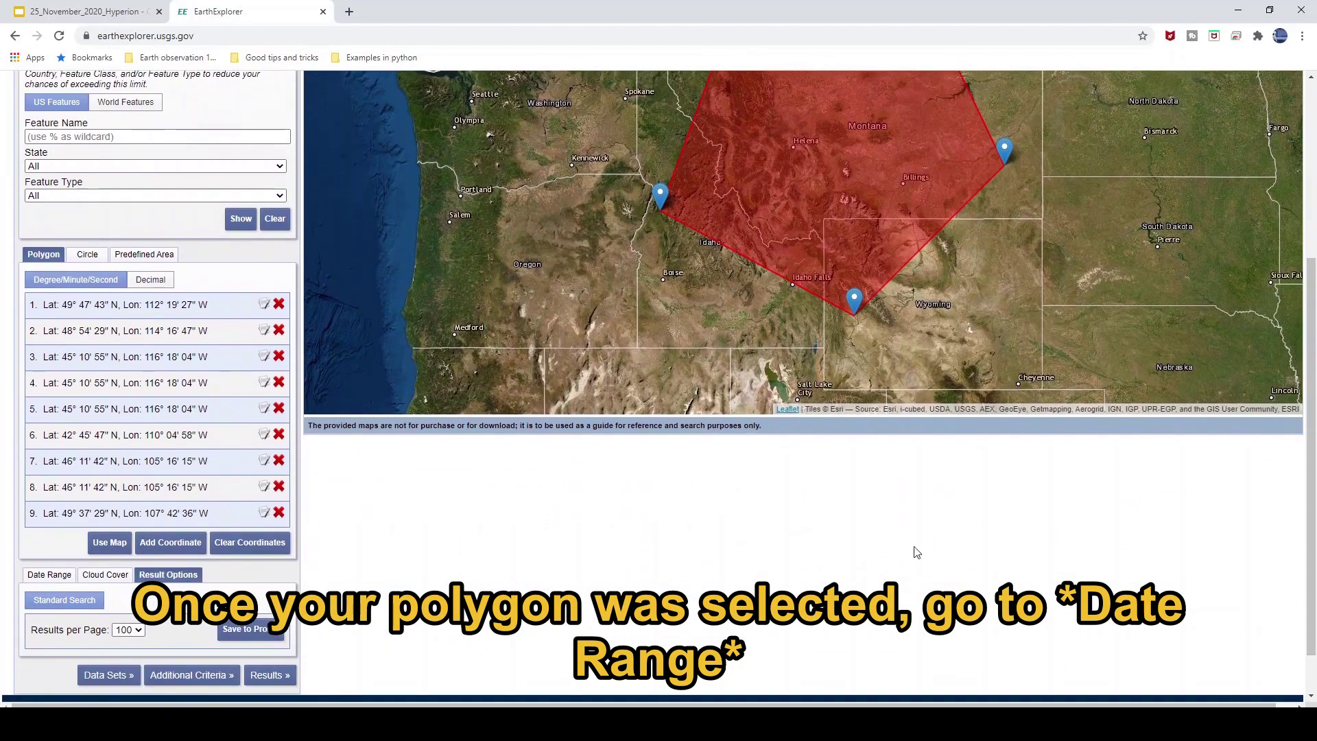
Review the date range and restrict cloud cover to 0%–8%.
left_click(50, 579)
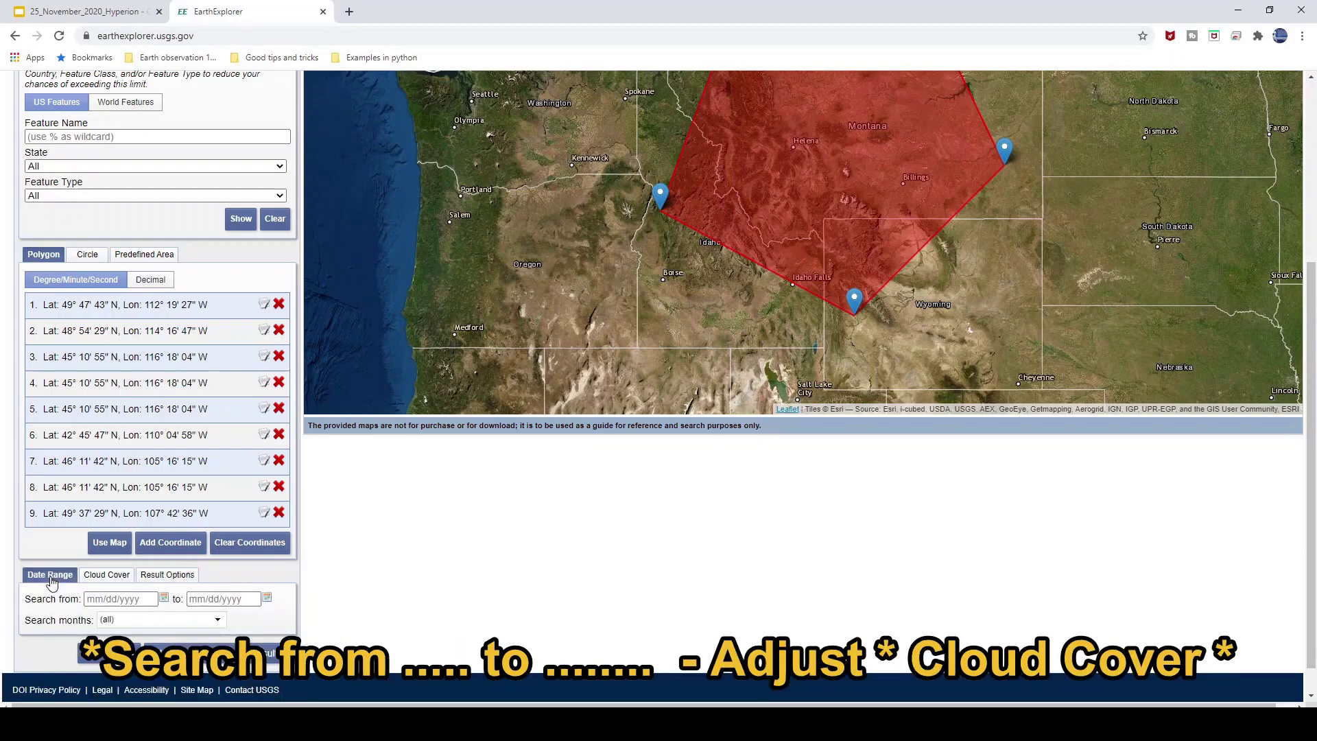
left_click(101, 581)
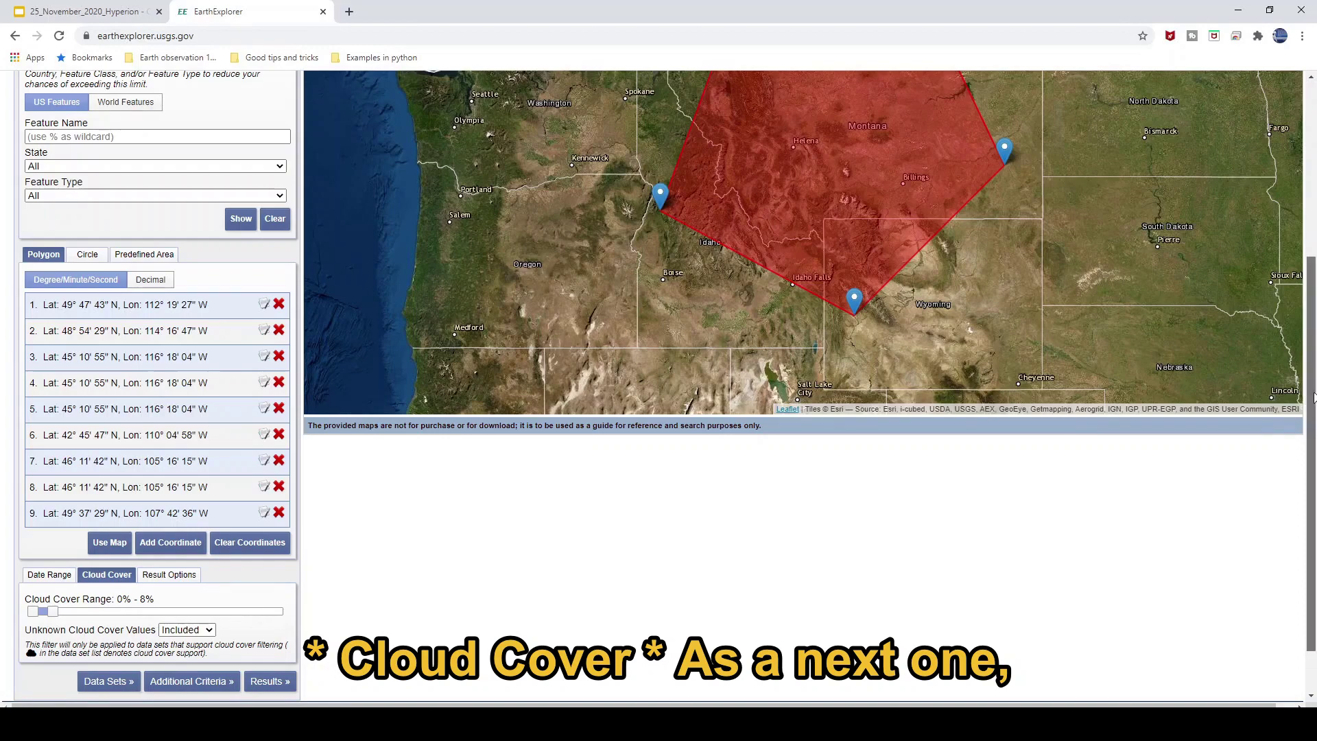
left_click_drag(1315, 397, 1314, 232)
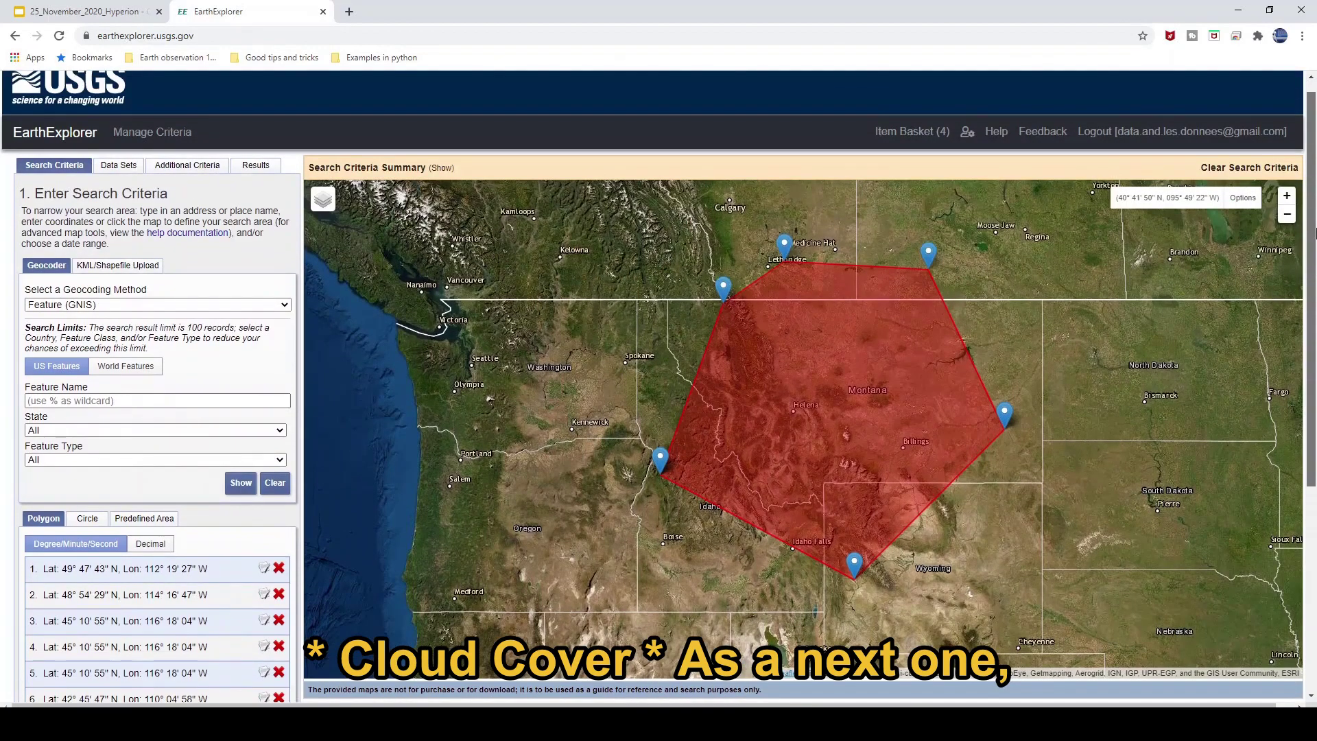
Select the EO-1 Hyperion data set and list its 81 scenes over the Montana polygon.
left_click(120, 168)
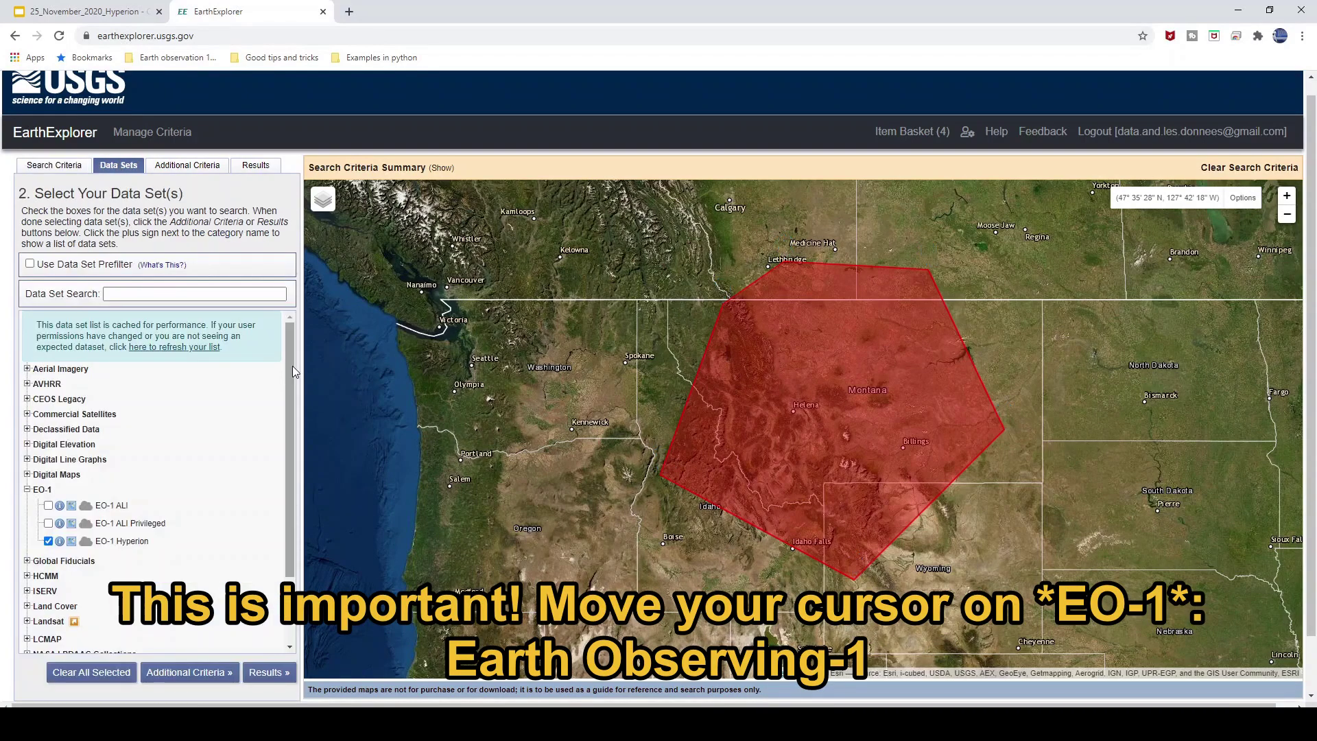
left_click_drag(293, 368, 284, 398)
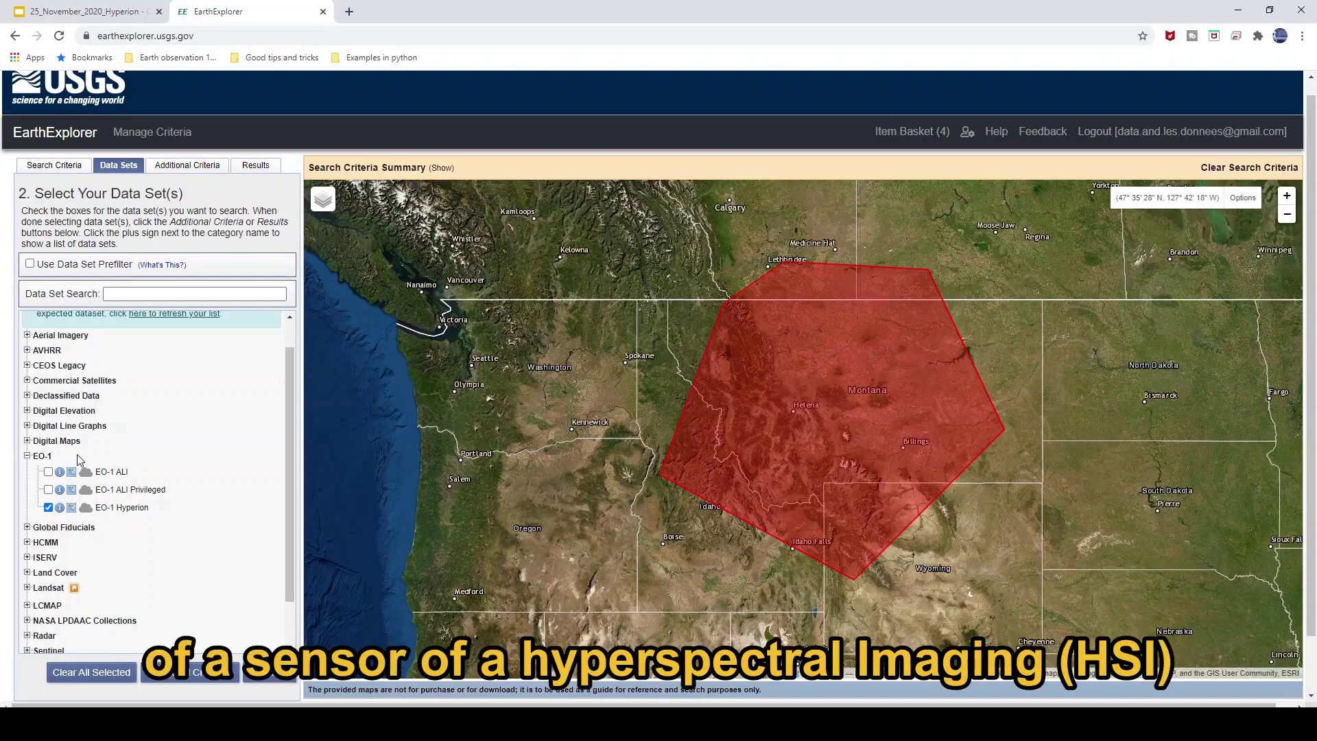
left_click(269, 679)
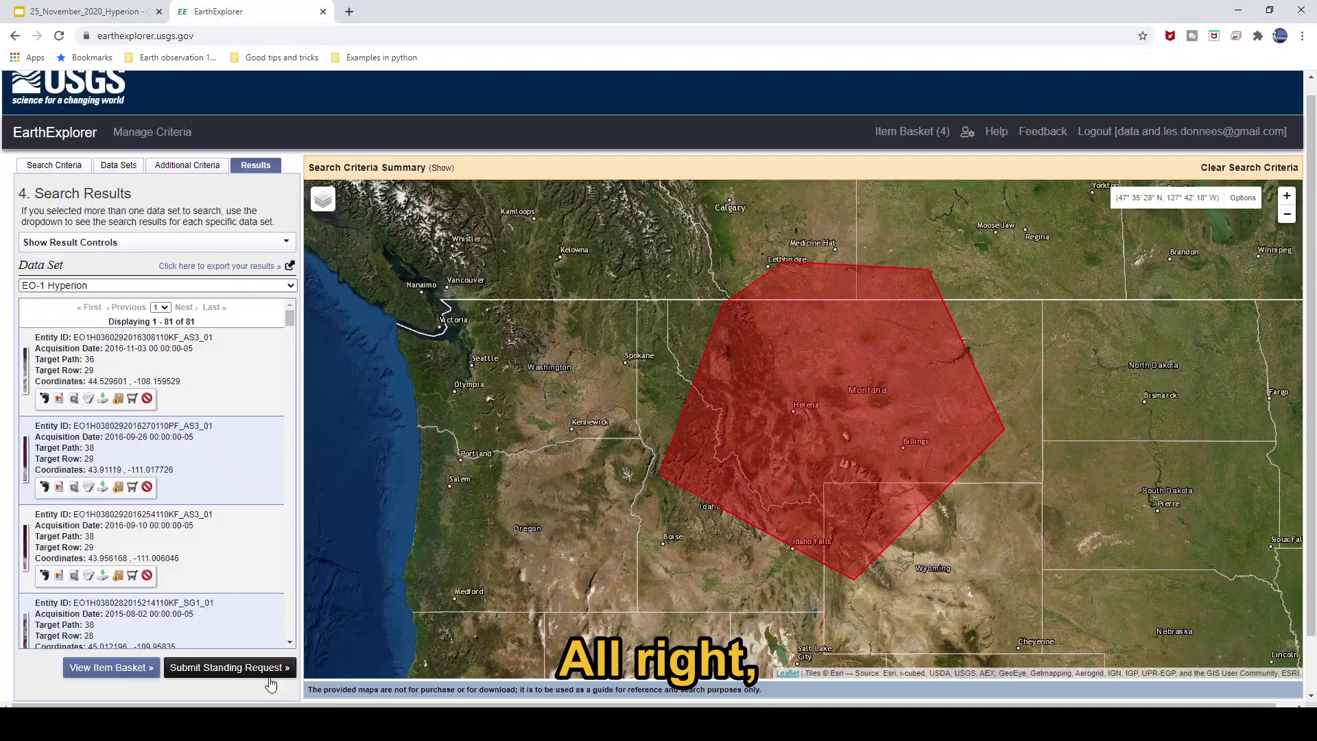
Show footprints of the first two Hyperion scenes and overlay the 2016-11-03 scene's browse image.
left_click(44, 399)
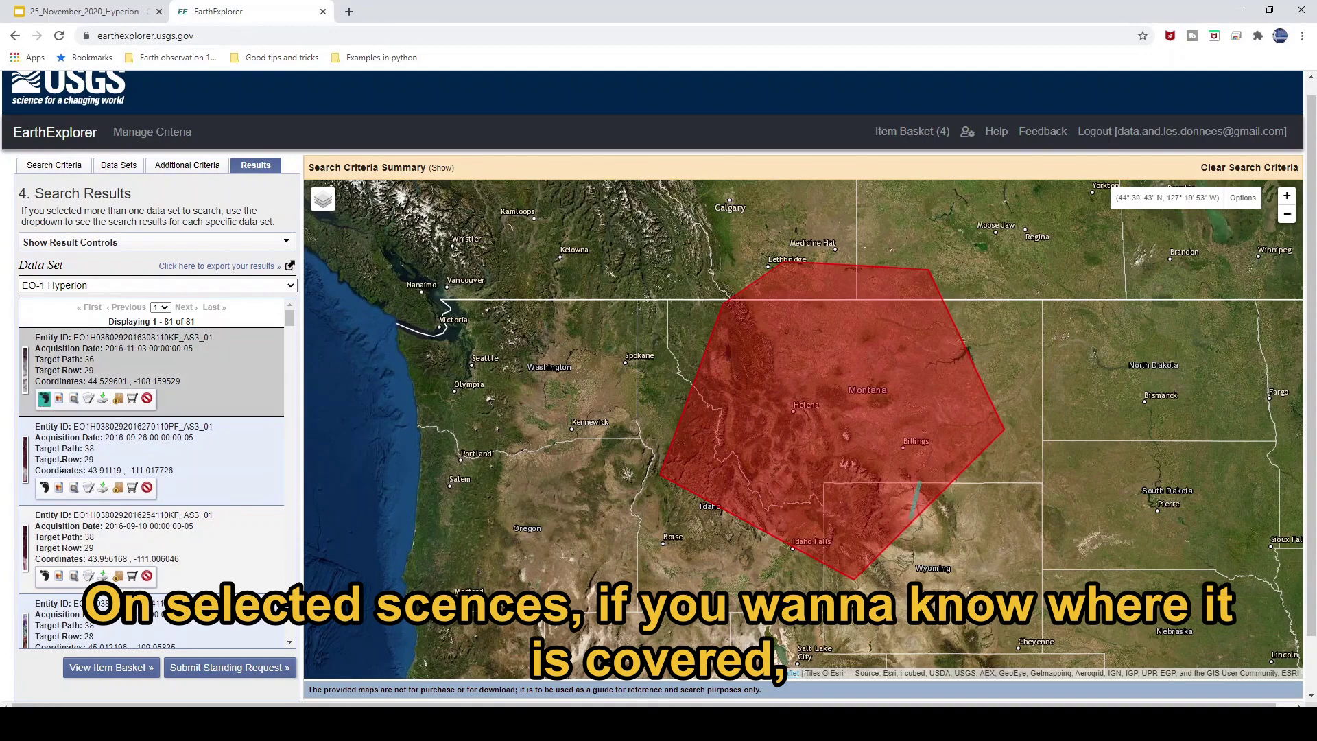
left_click(44, 488)
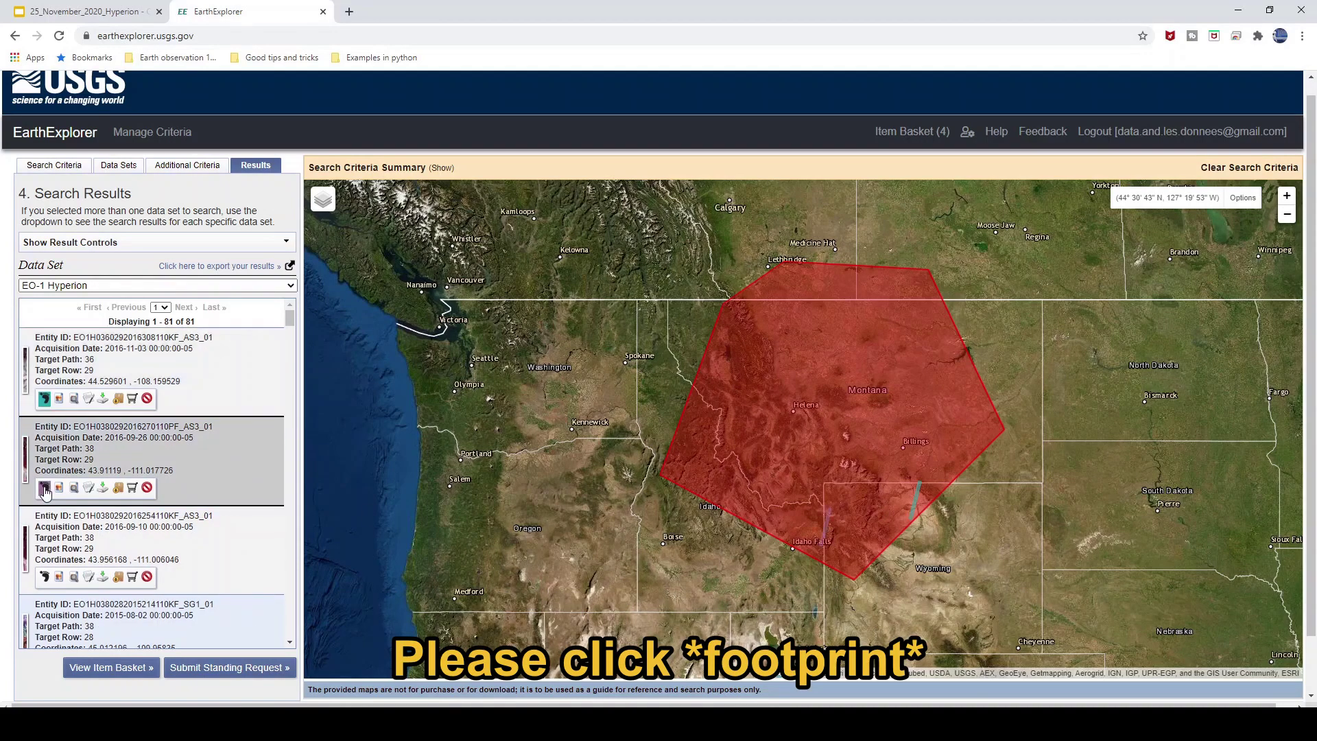
left_click(59, 399)
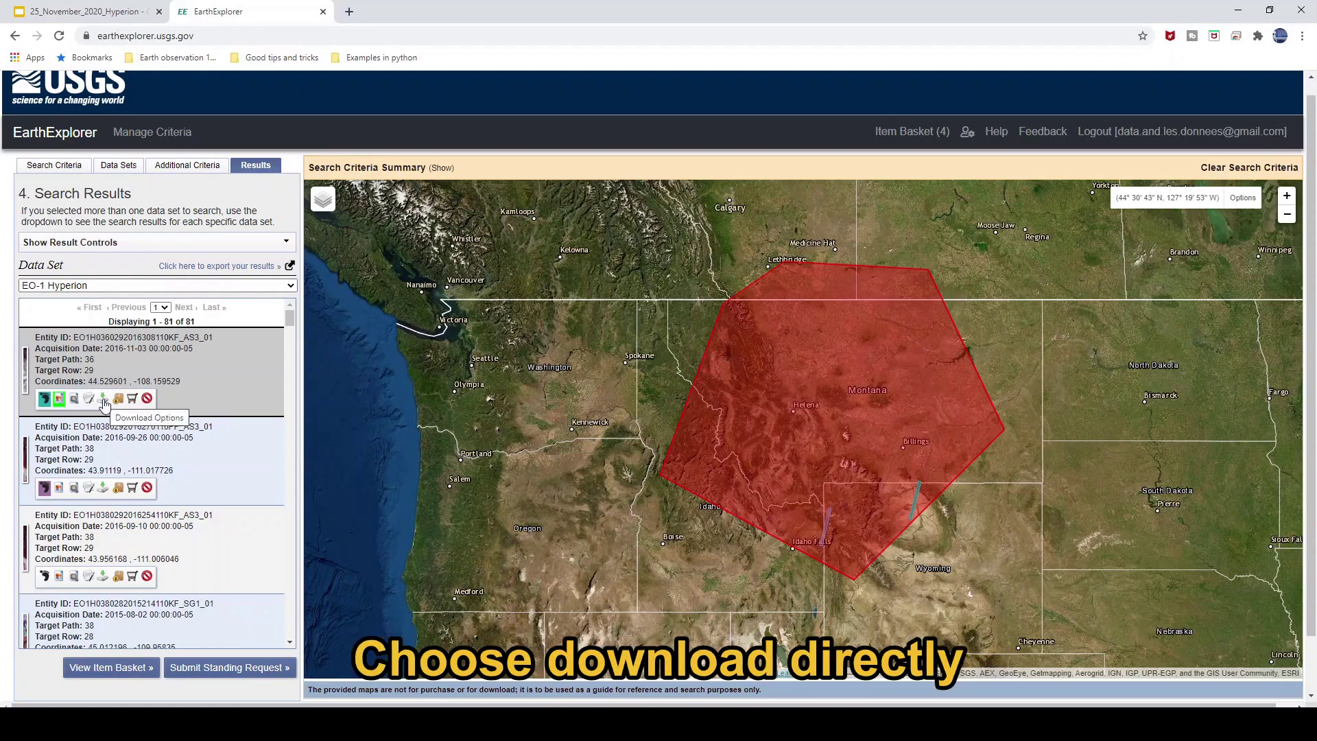
Download the first scene's L1Gst product and open its unzipped folder of band TIFs.
left_click(104, 401)
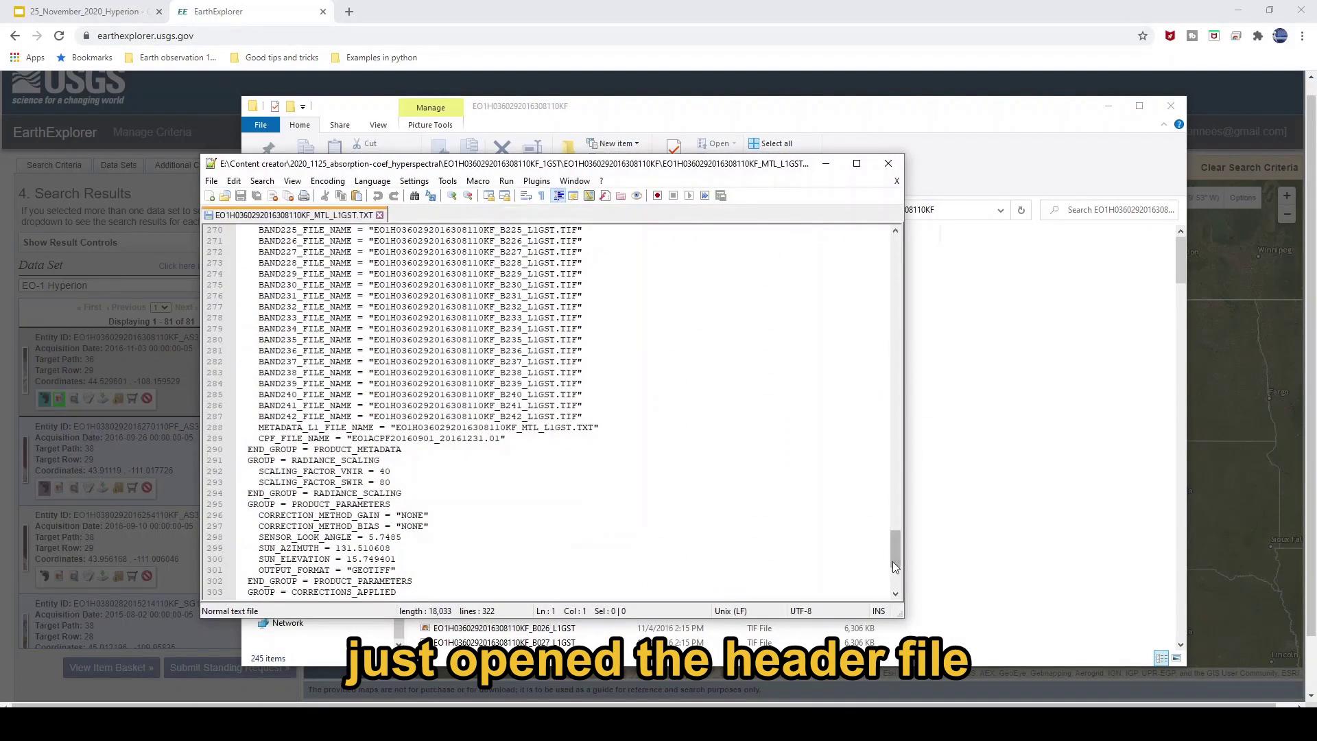
Close the scene folder and bring up the Spyder hyperspectral script.
left_click_drag(894, 565, 888, 422)
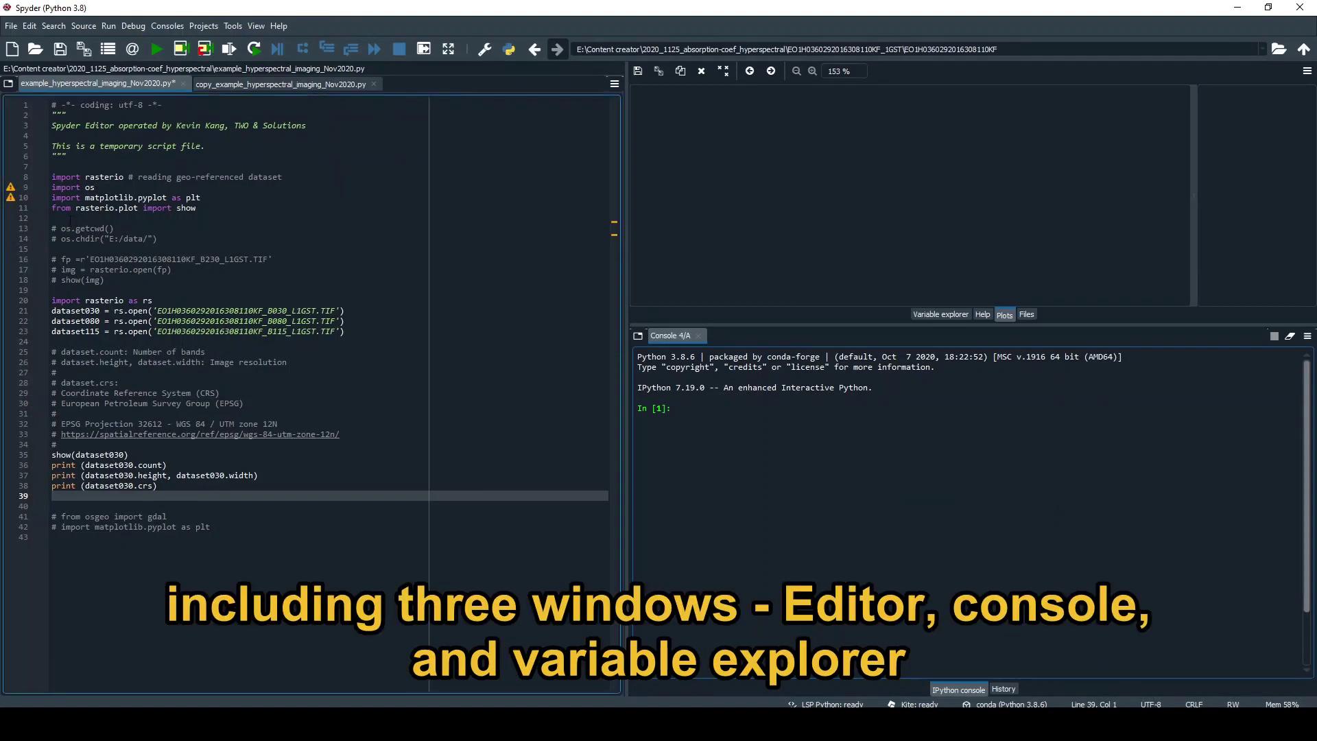
Show example_hyperspectral_imaging_Nov2020.py and inspect its rasterio, os and matplotlib imports.
left_click(789, 443)
left_click(206, 237)
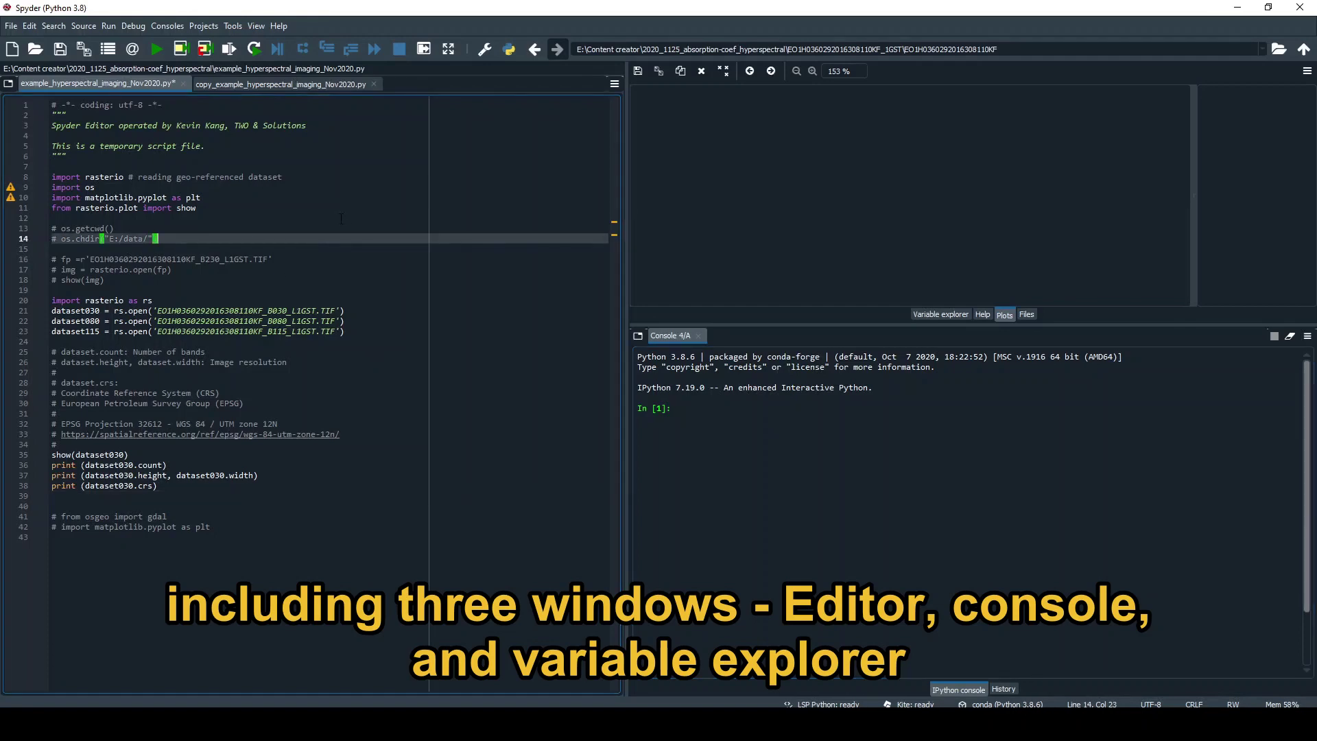
left_click(219, 205)
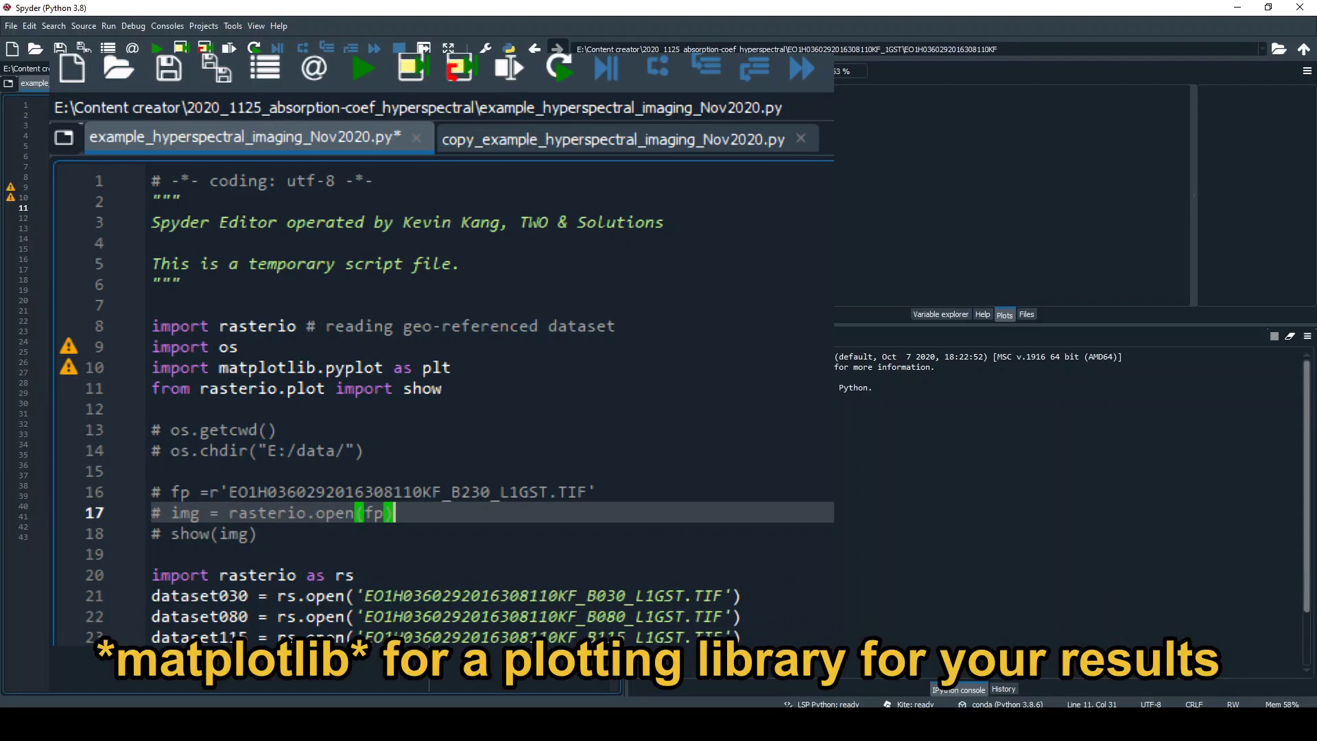
Paste script lines 8–43 into the IPython console and run them to plot band 30.
left_click(53, 176)
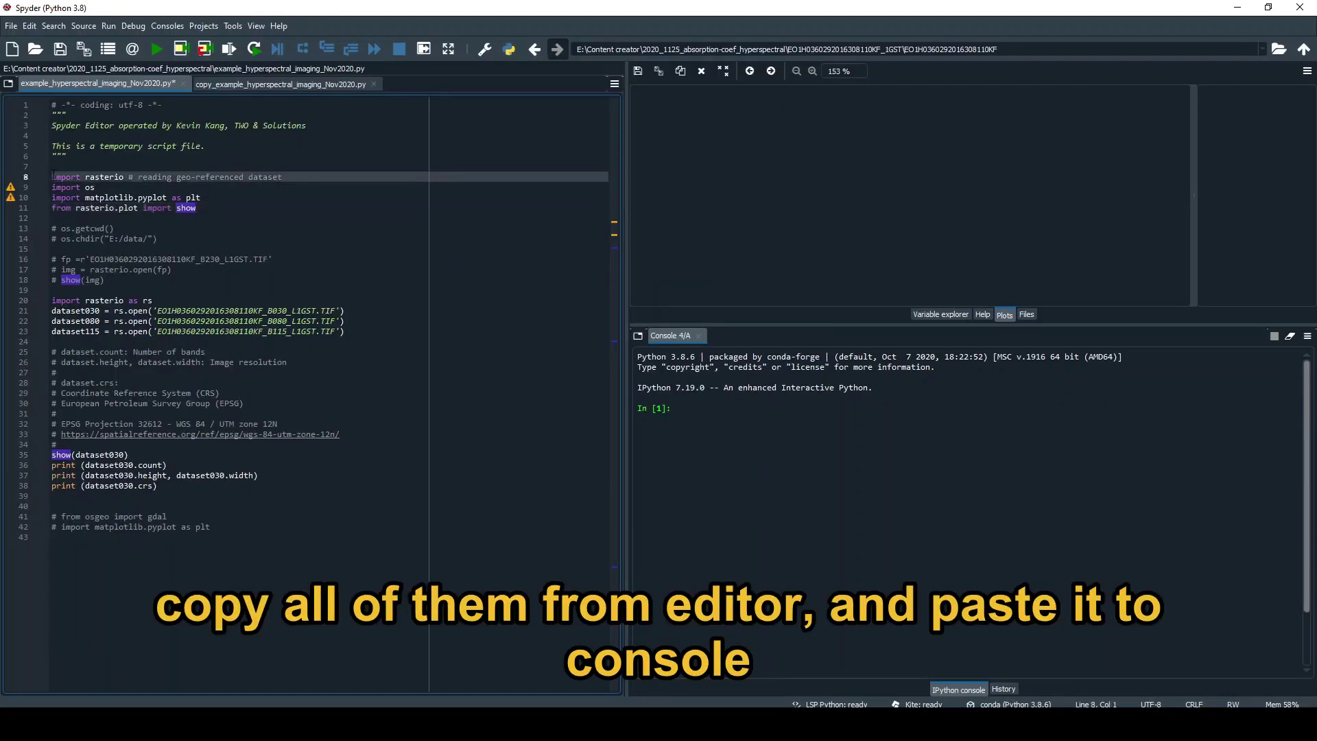
left_click_drag(53, 176, 242, 534)
key("ctrl+c")
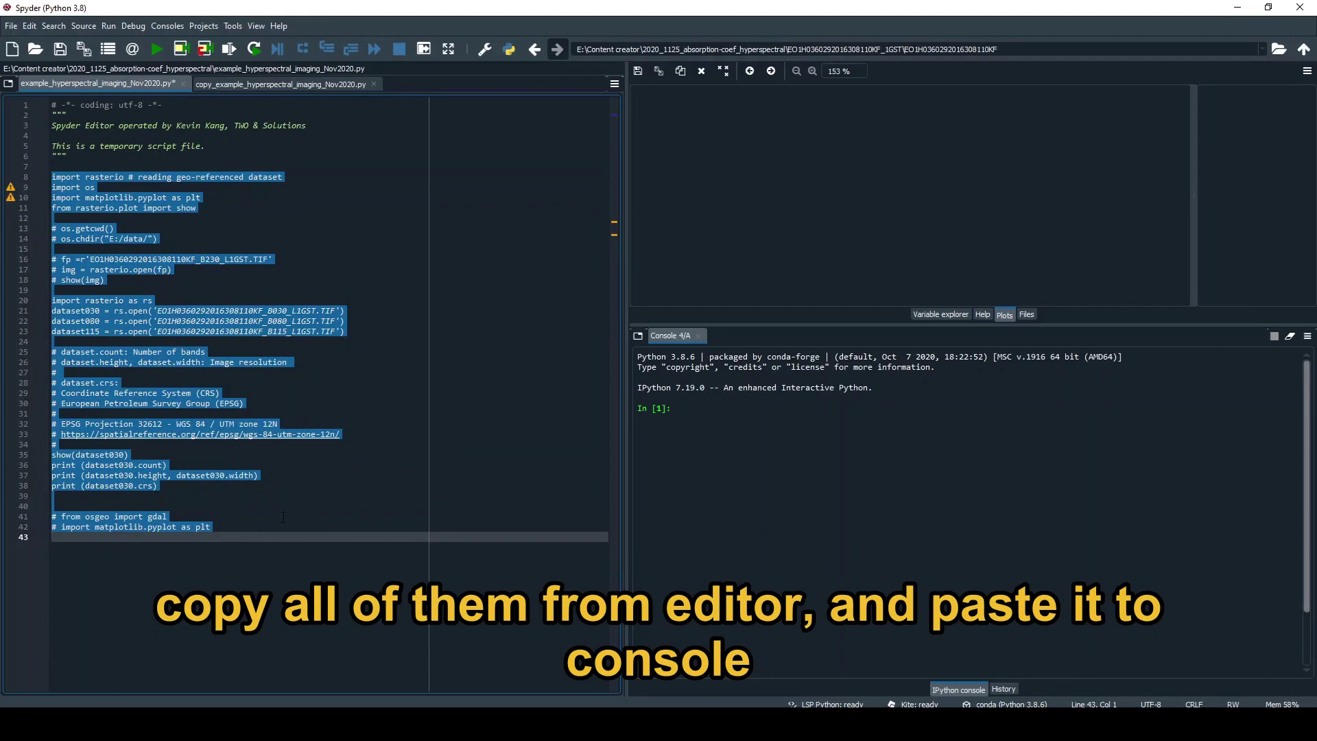
left_click(705, 468)
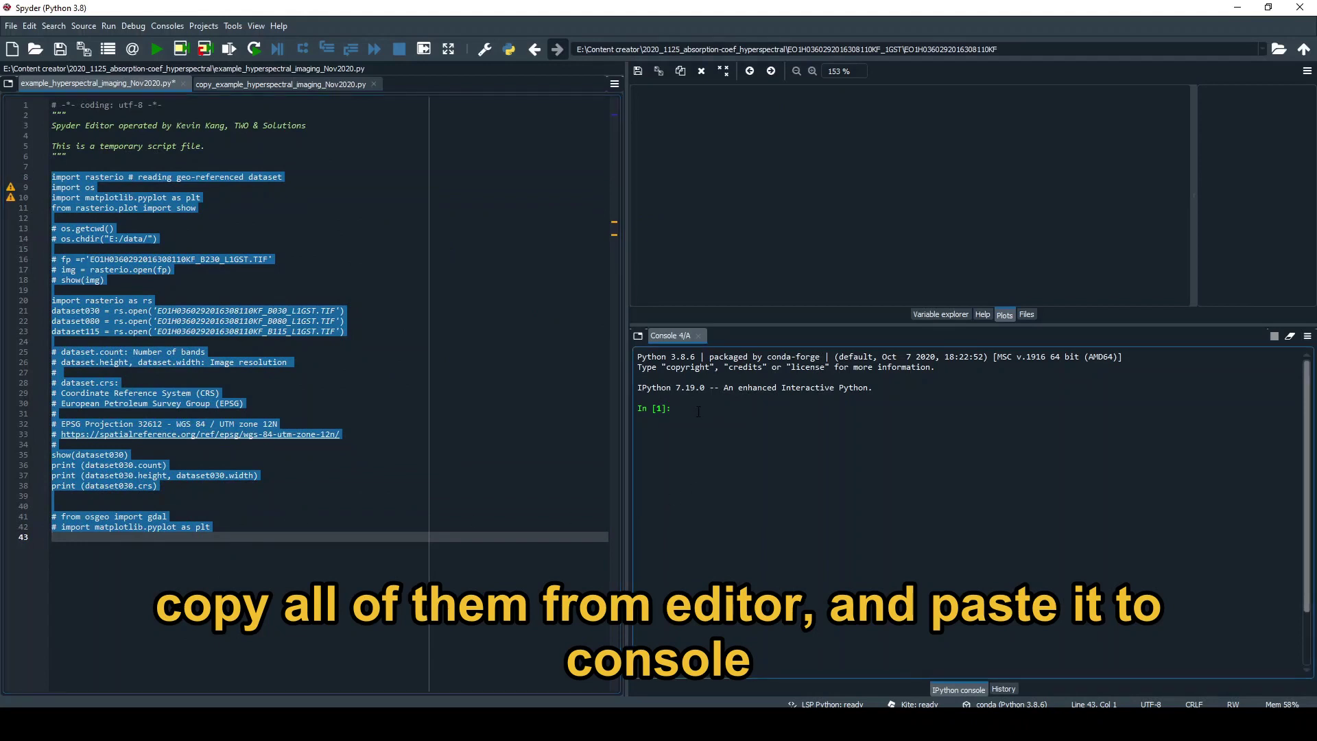
key("ctrl+v")
key("Return")
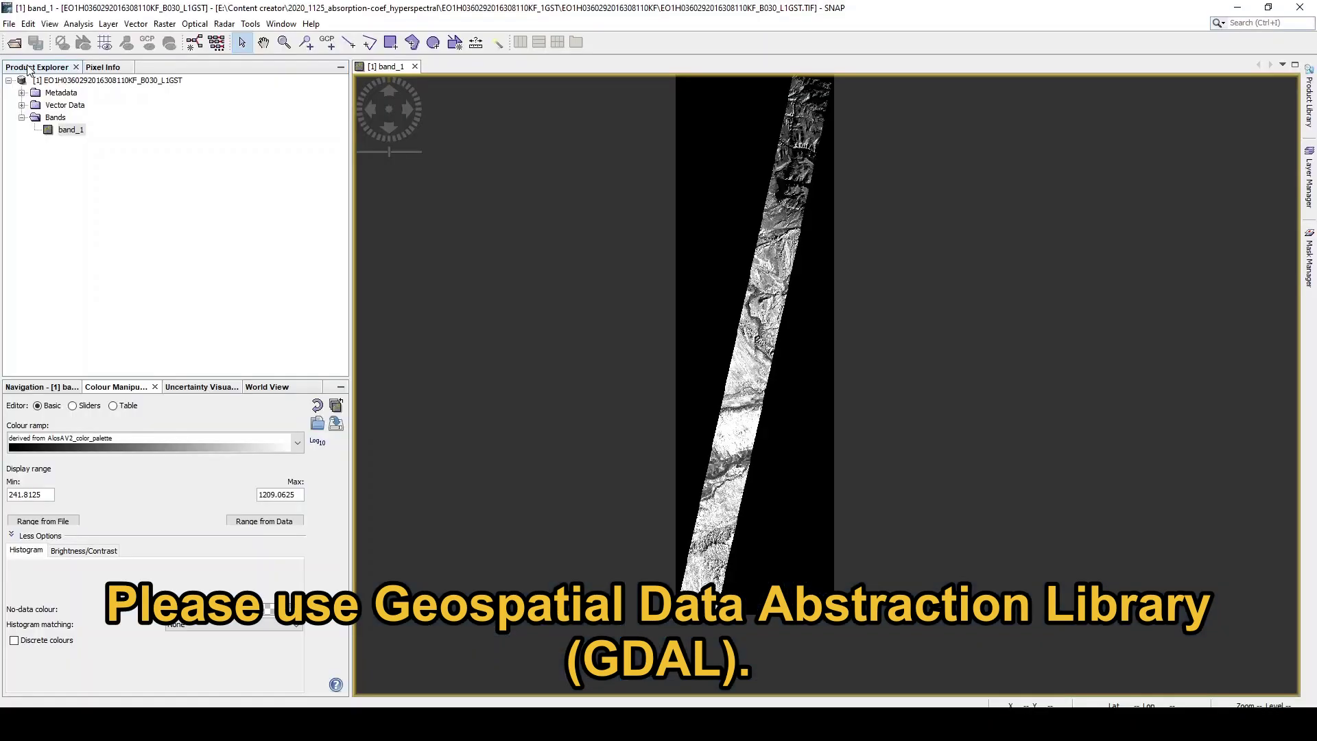
Import the B013 band GeoTIFF and display band_1's pixel information.
left_click(9, 24)
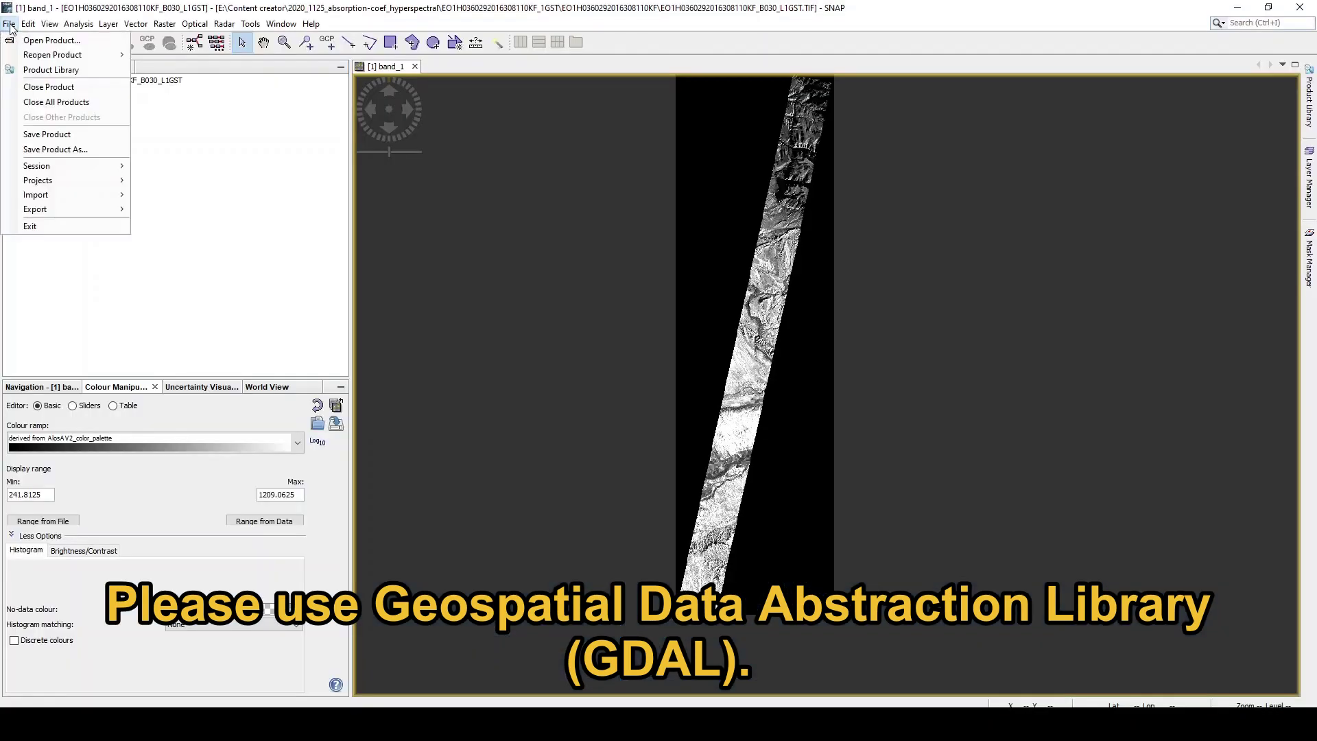
mouse_move(93, 195)
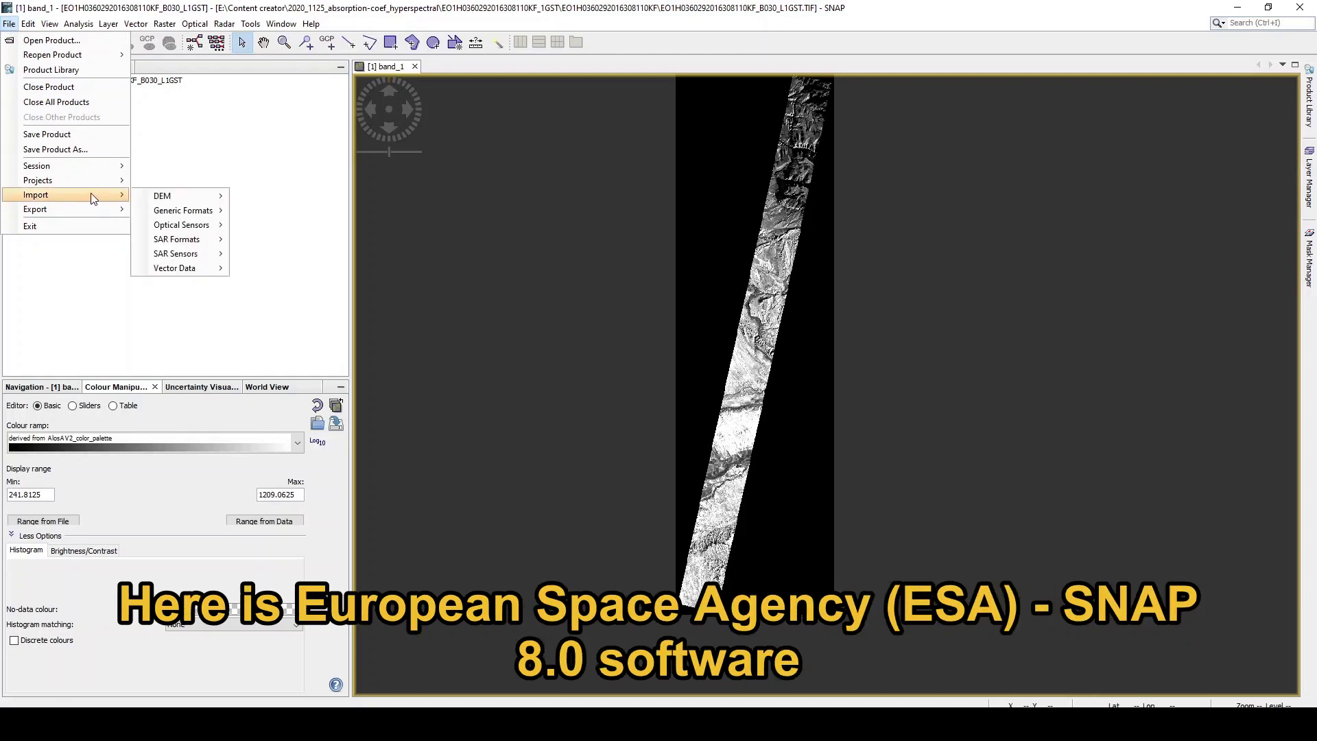
mouse_move(187, 216)
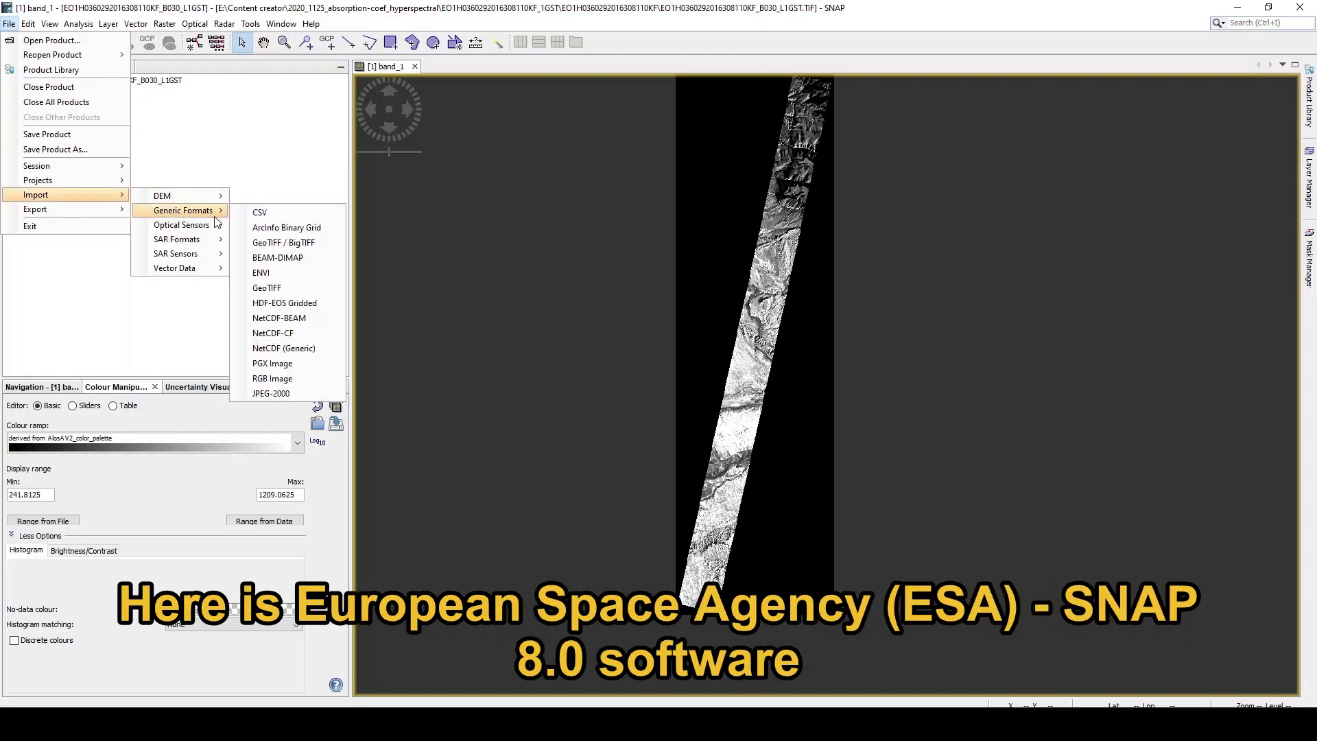
left_click(293, 290)
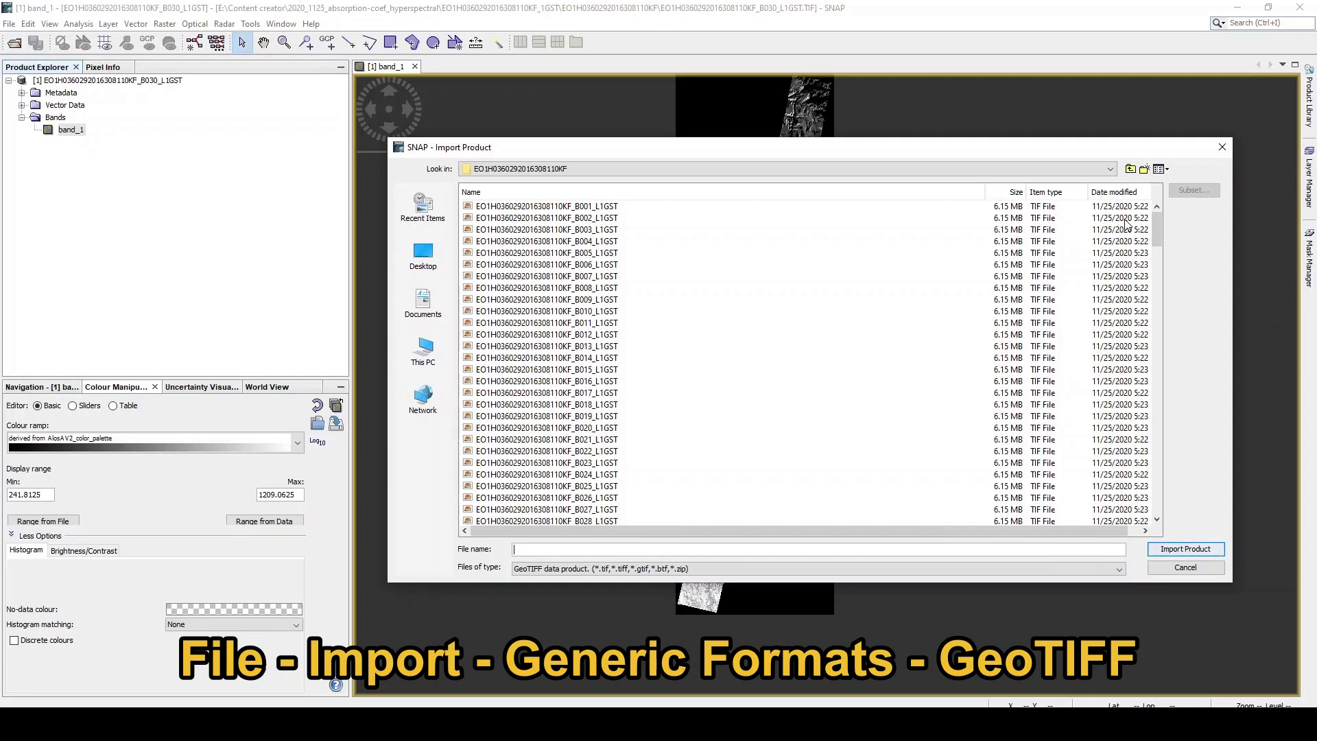
left_click(536, 346)
left_click(1222, 147)
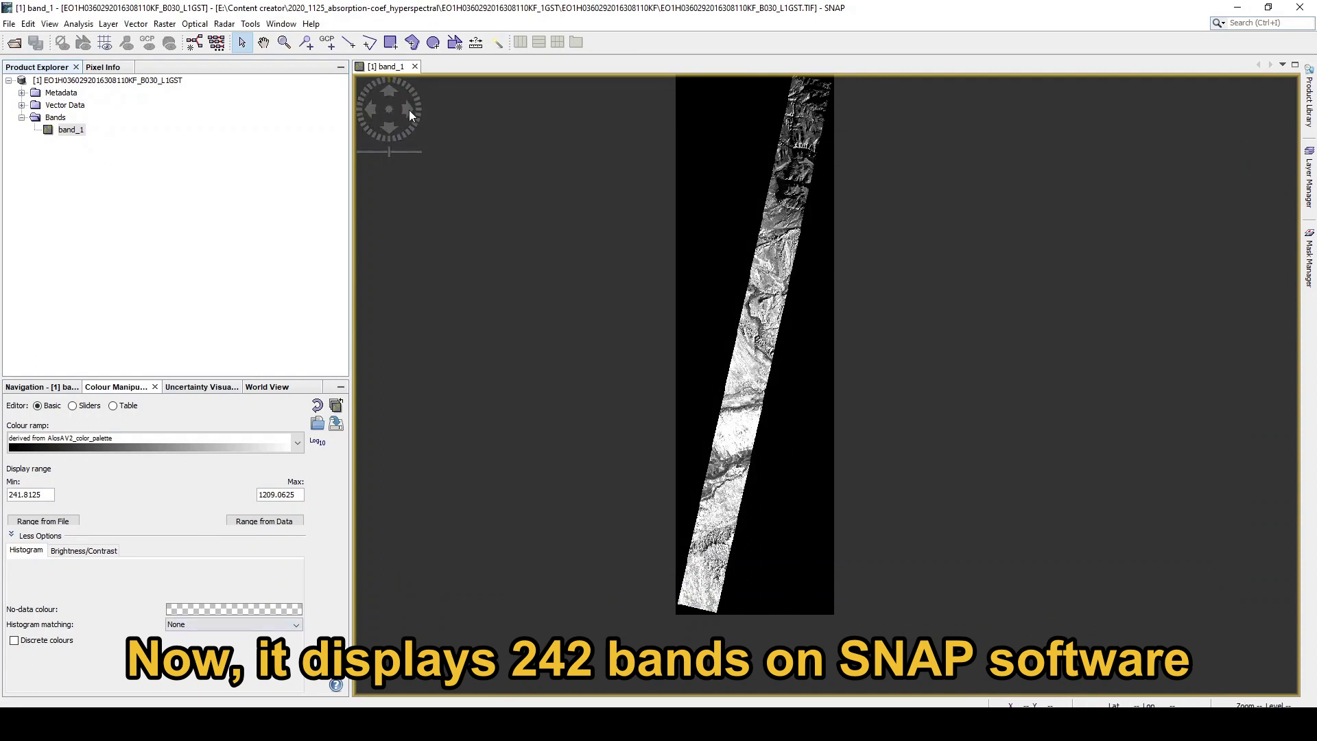
left_click(107, 68)
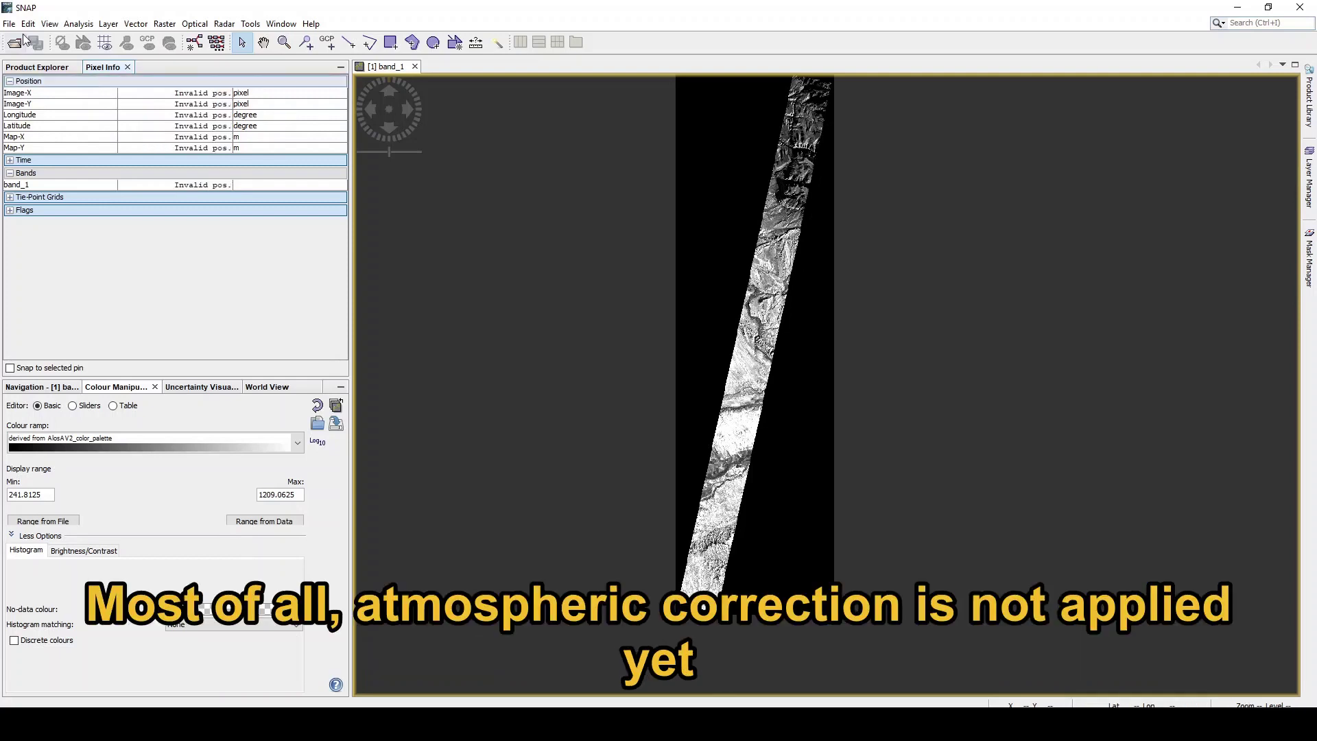
Check the scene's location in World View, then apply the 5_colors ramp to band_1.
left_click(48, 67)
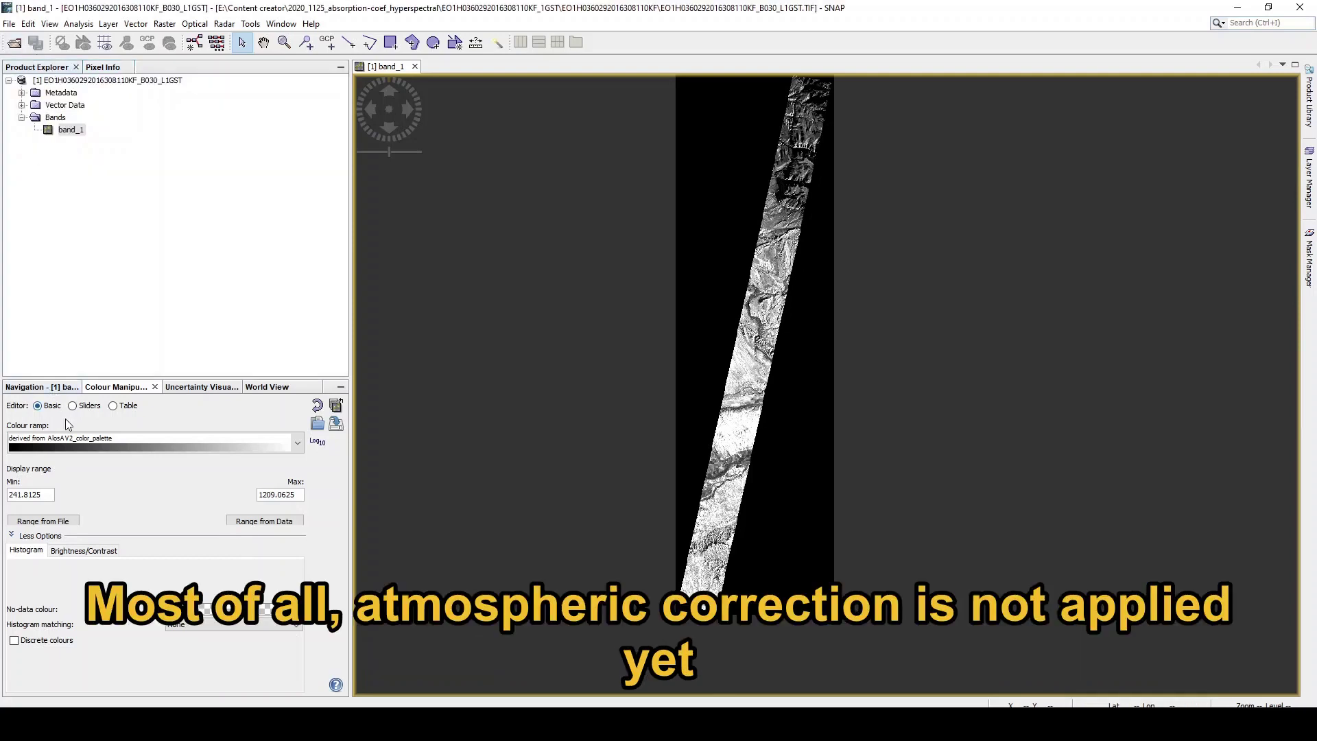
left_click(260, 390)
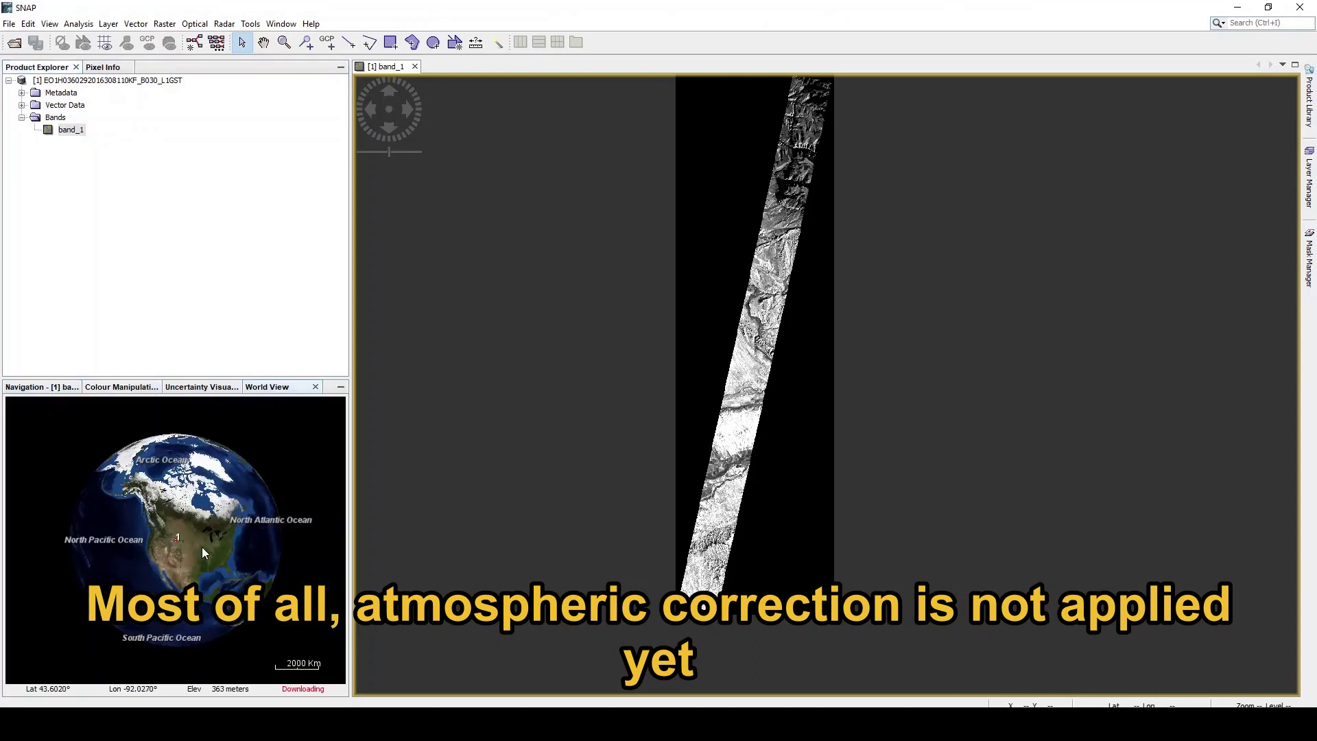
left_click(121, 387)
left_click(297, 443)
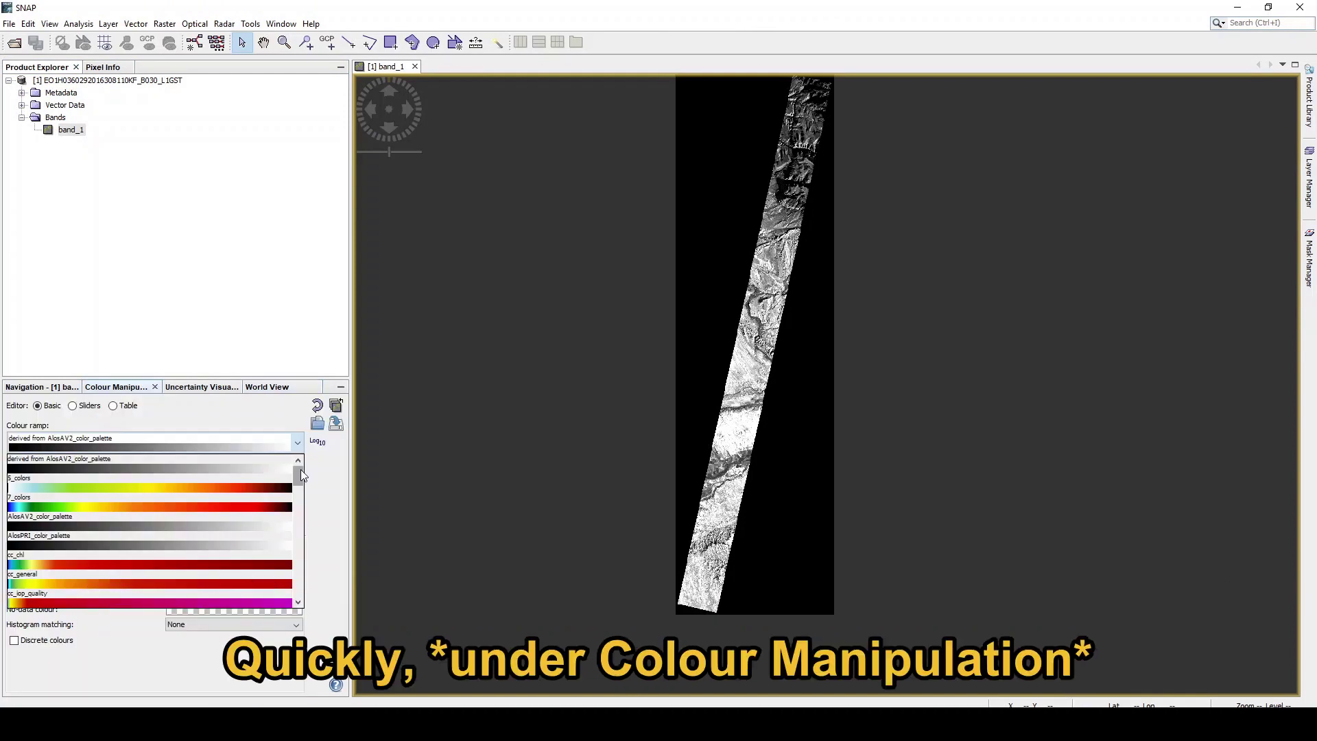
left_click_drag(302, 476, 302, 498)
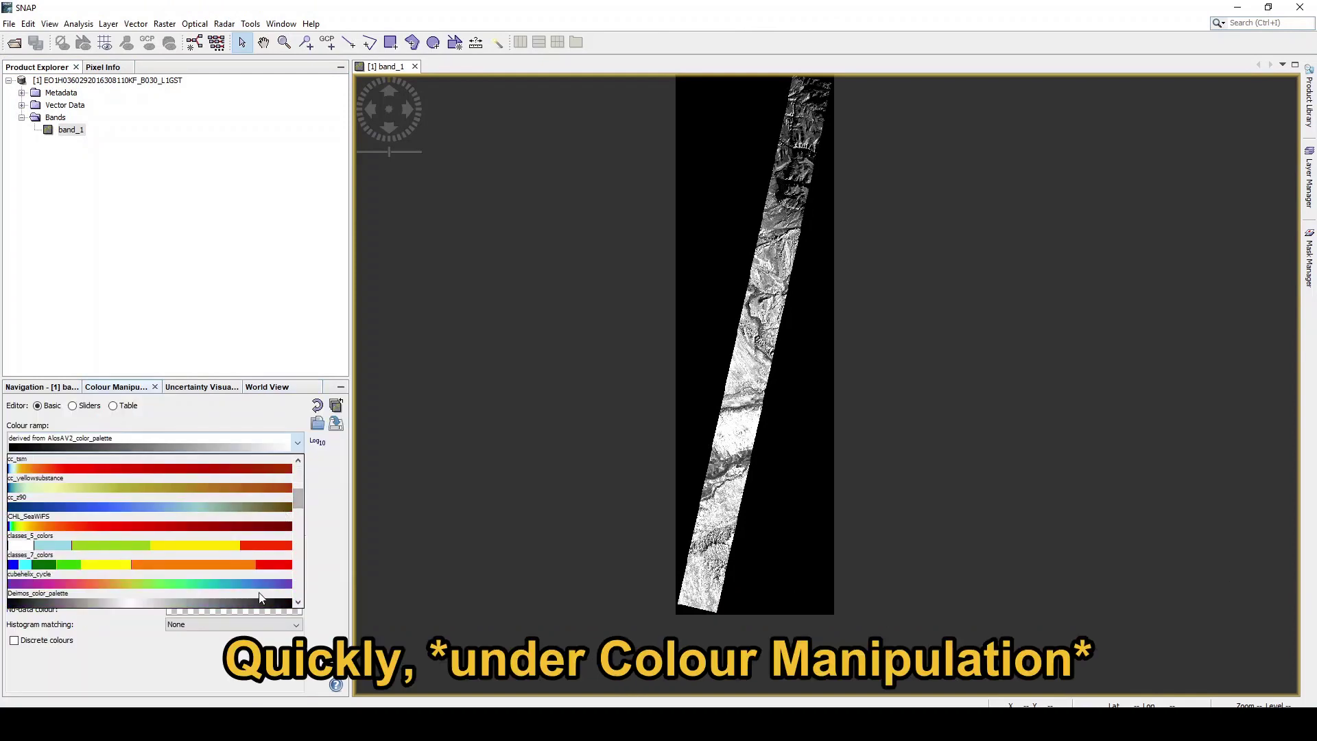
scroll(299, 507, "down", 5)
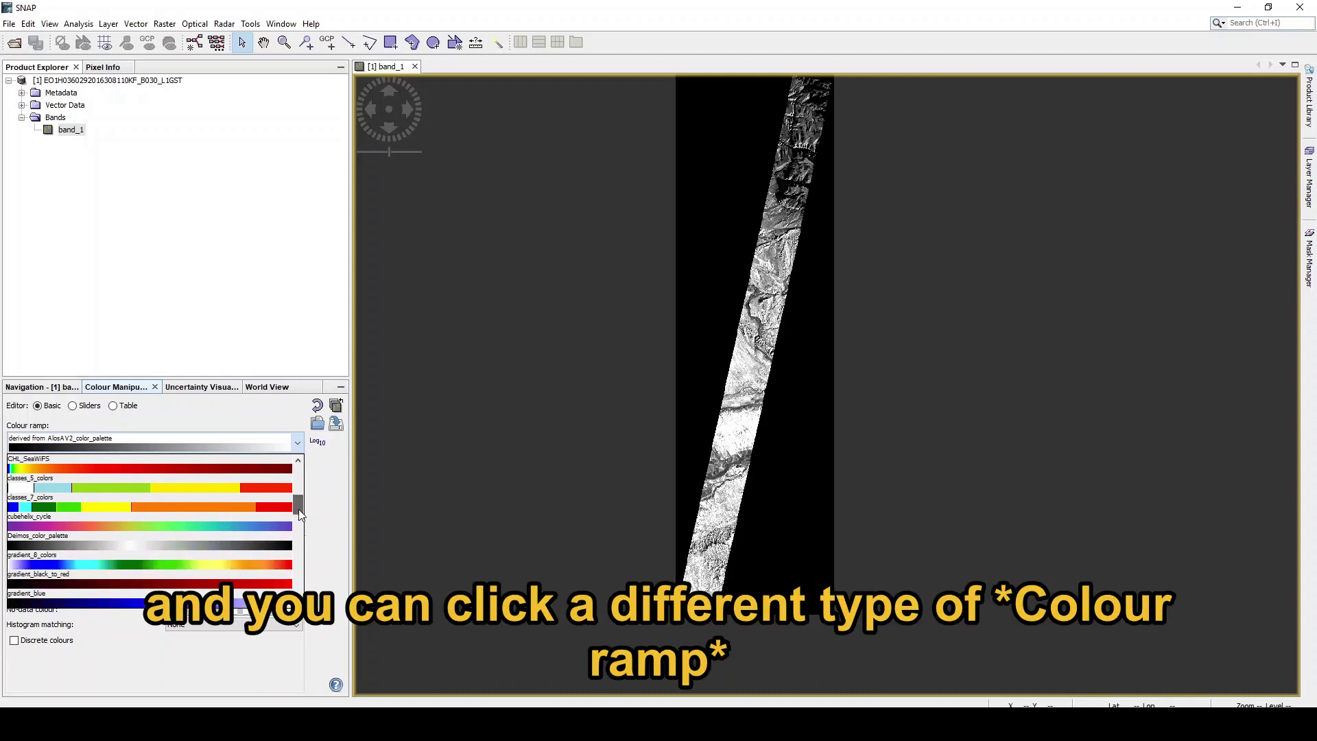
left_click_drag(302, 521, 304, 491)
left_click(272, 471)
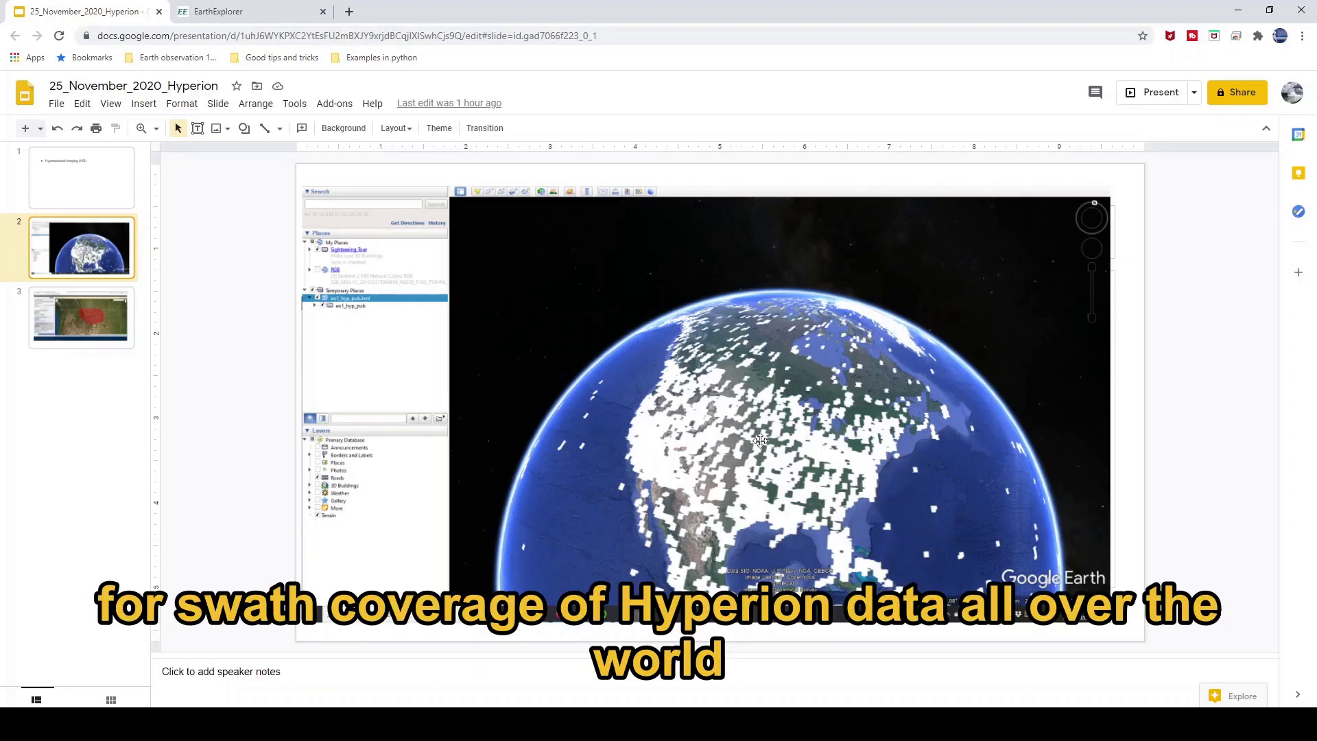
Glance at slide 3's EarthExplorer results, then return to the 'Hyperspectral Imaging (HSI)' title slide.
left_click(91, 326)
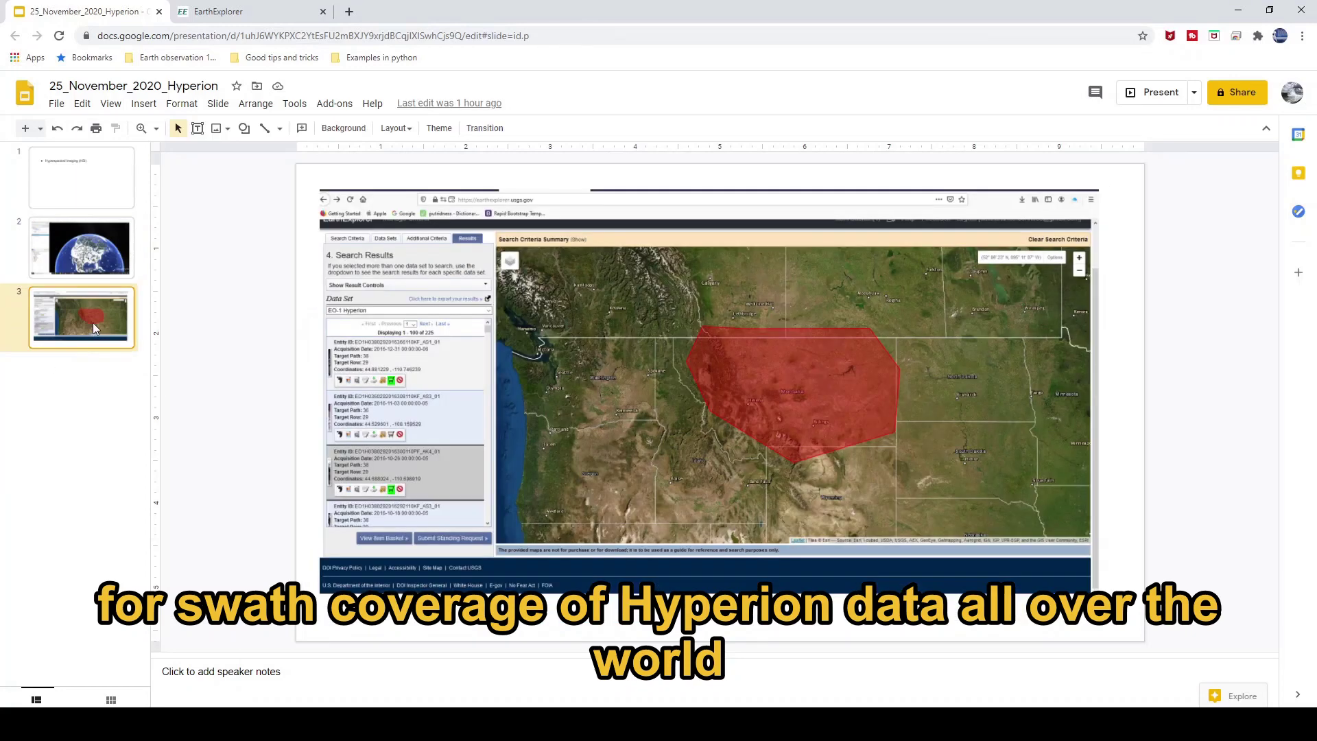
left_click(91, 201)
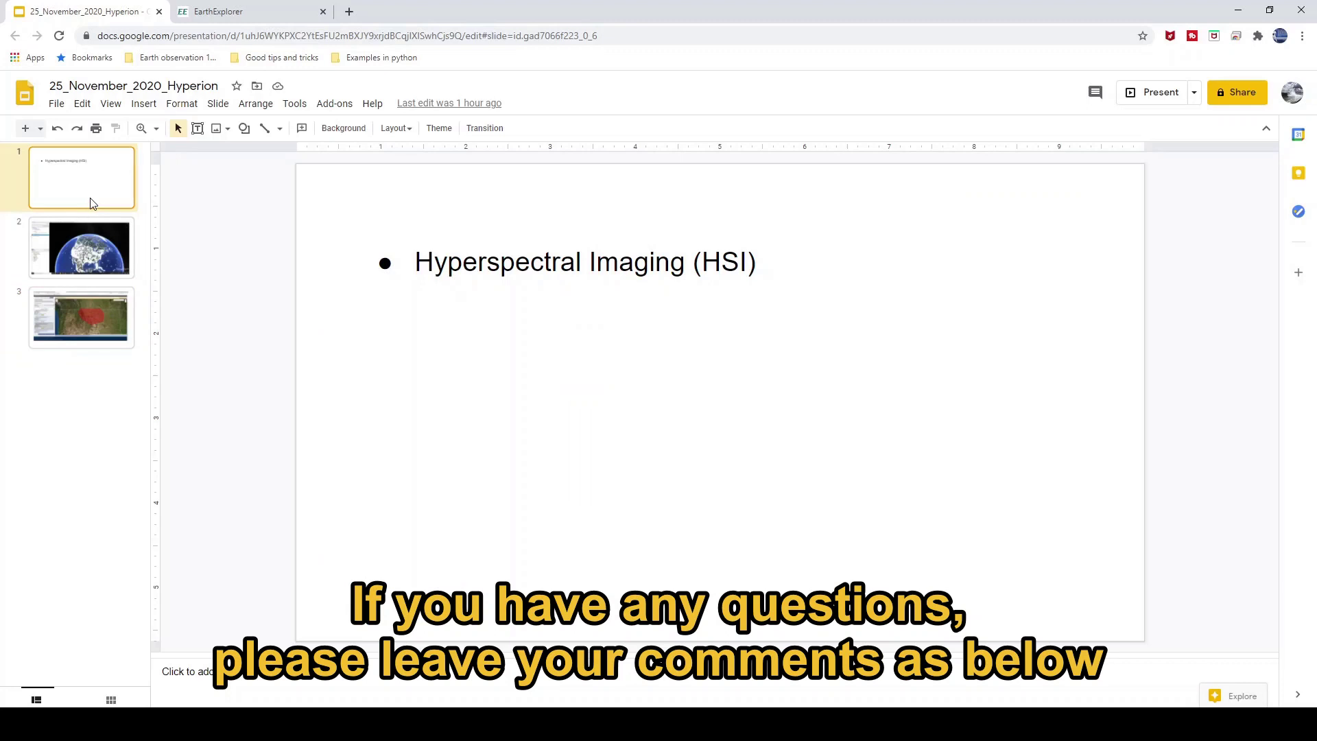